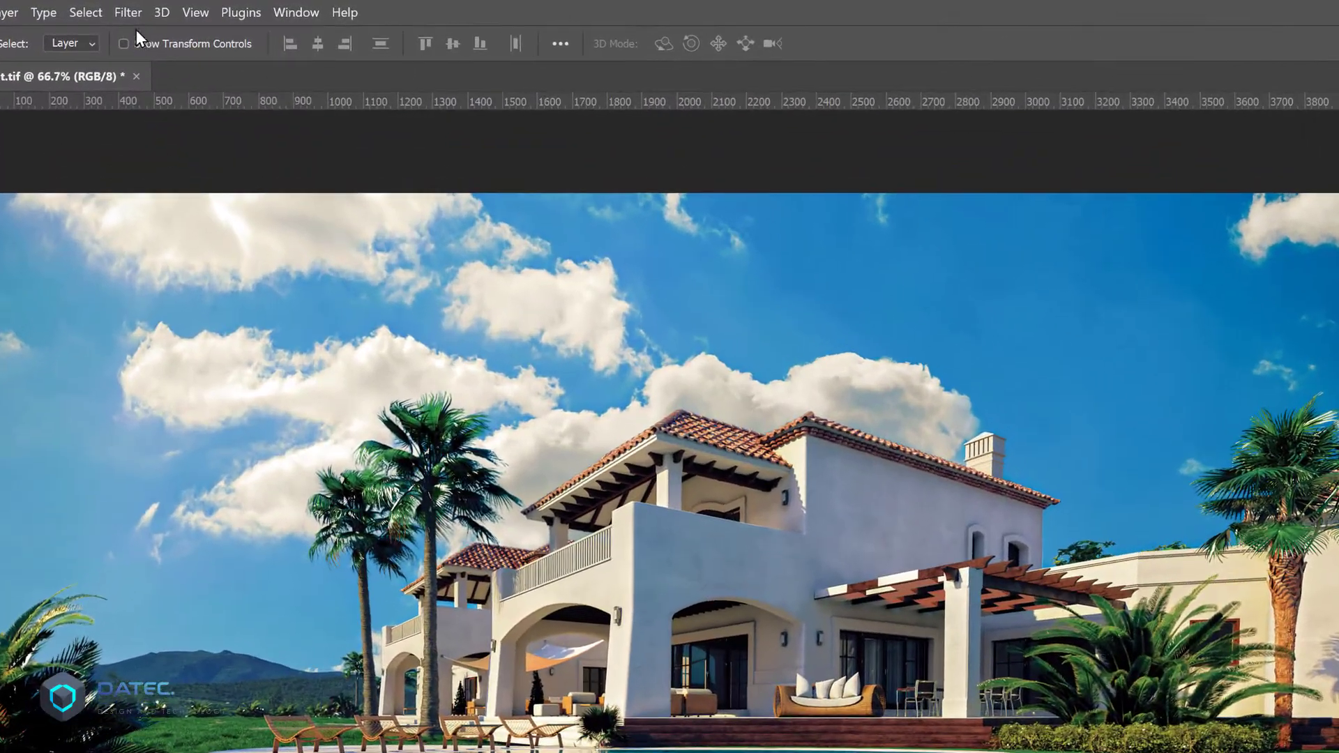
Apply Filter > Camera Raw Filter to the villa render
click(196, 10)
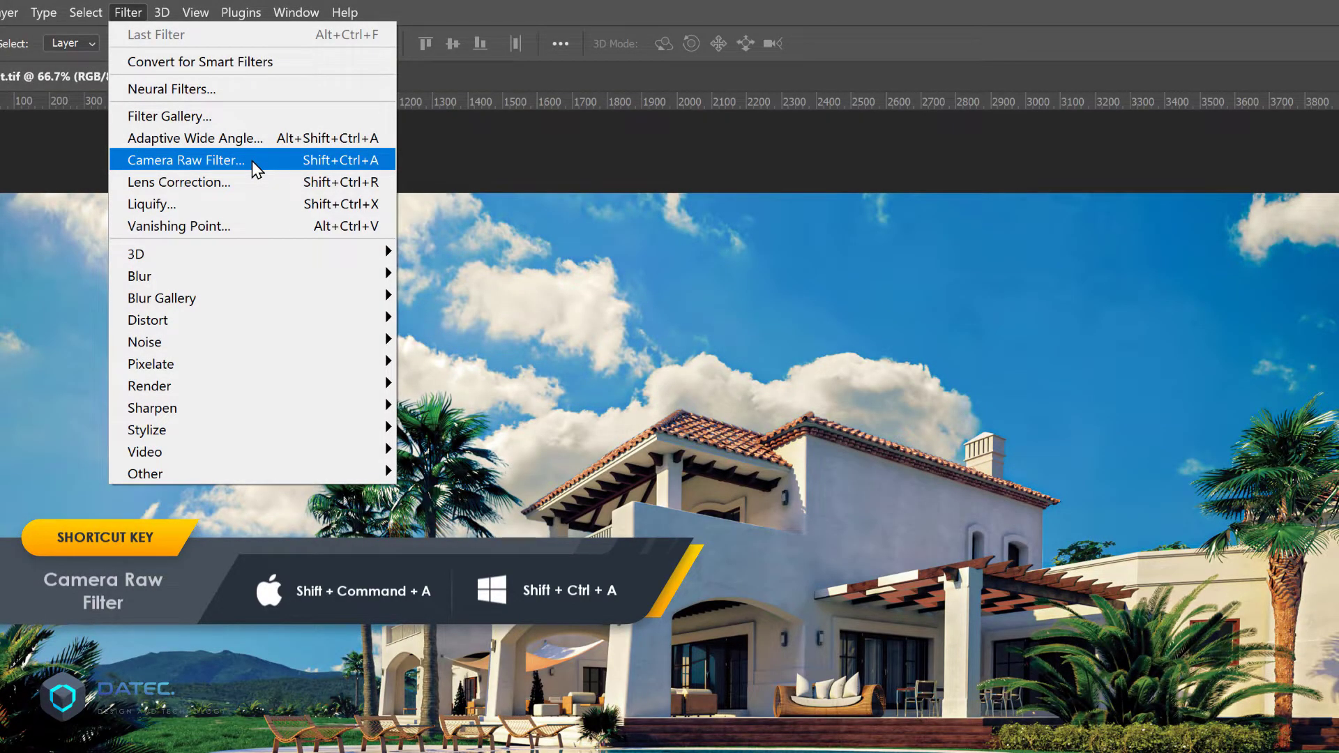
click(253, 161)
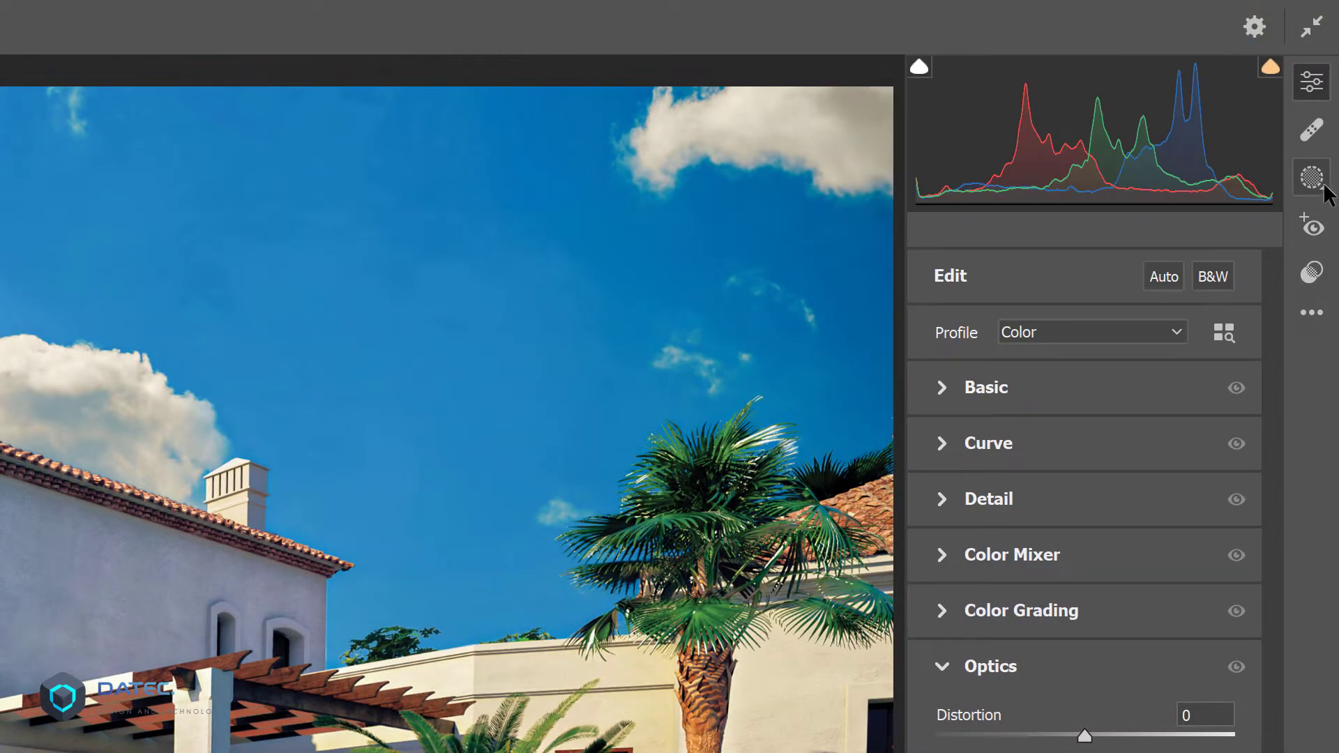
Create a new Brush mask (size 30, feather 100, flow 39, density 100) from Masking
click(1318, 189)
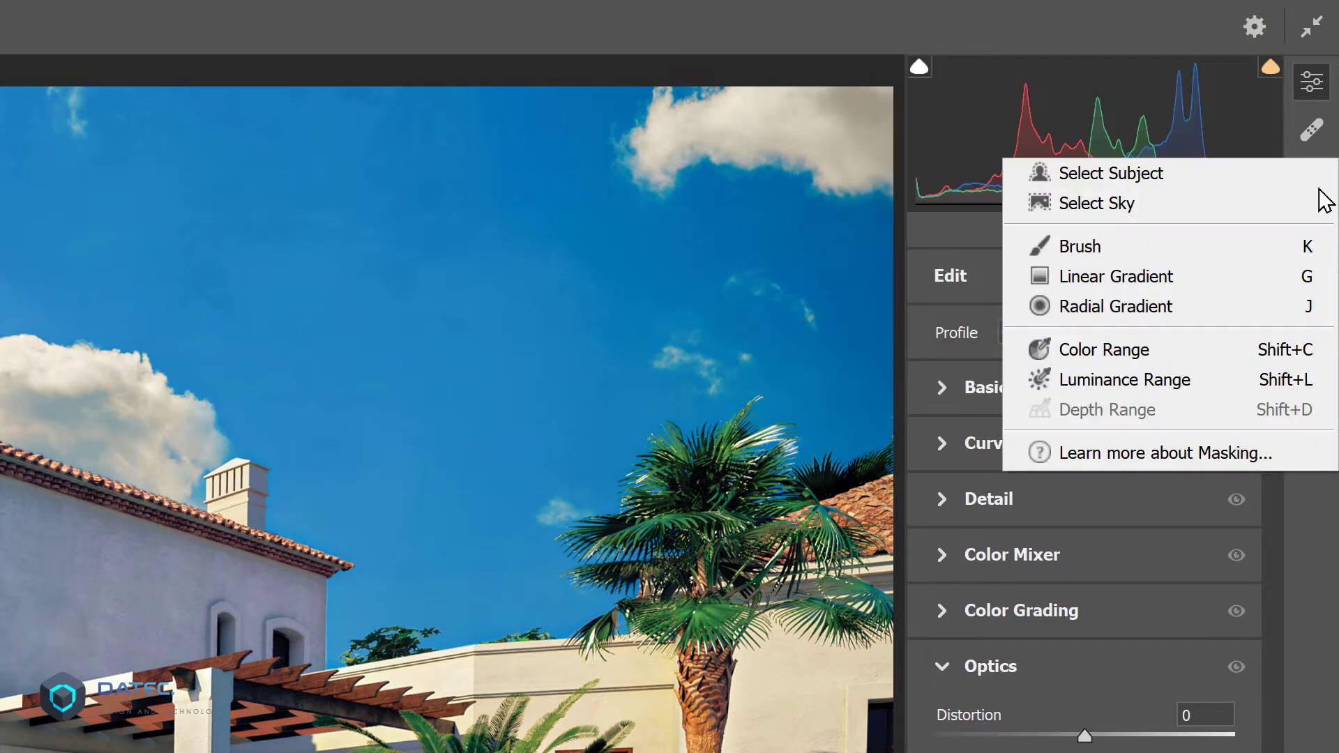
click(1320, 185)
click(1316, 182)
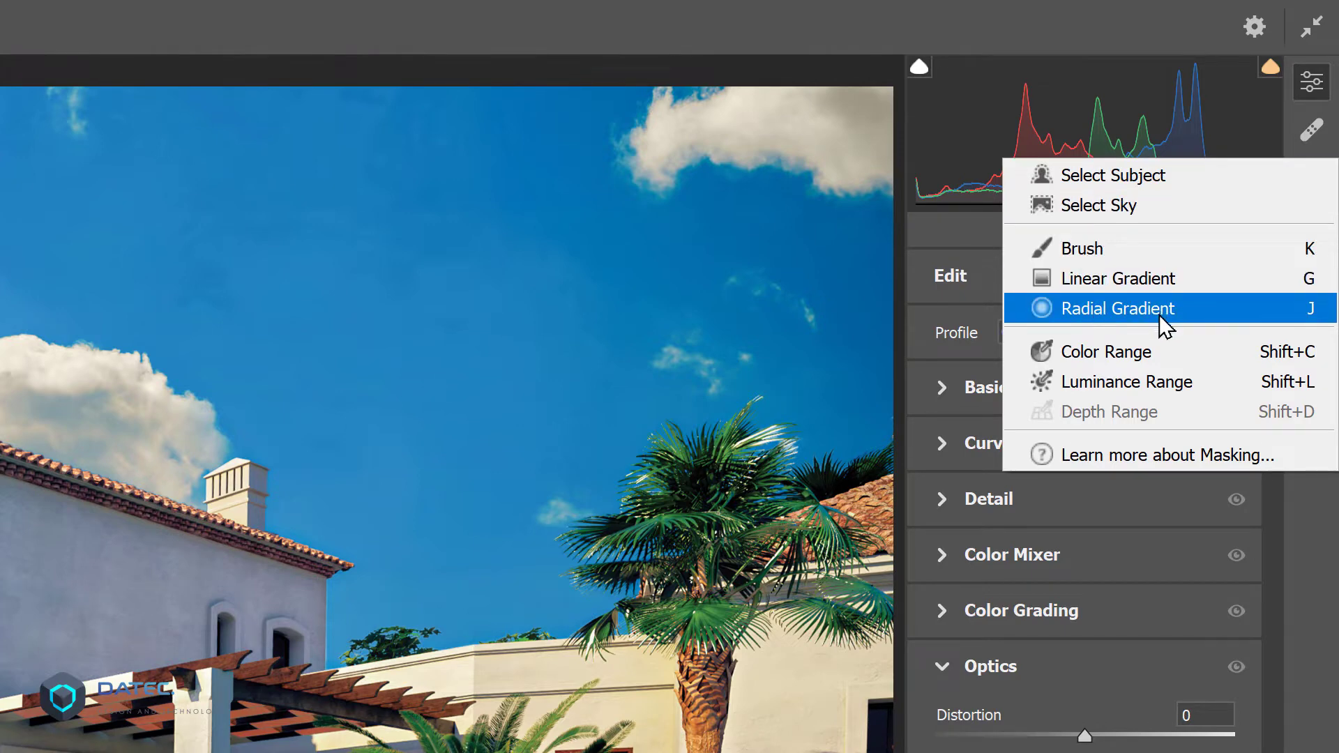
click(1109, 249)
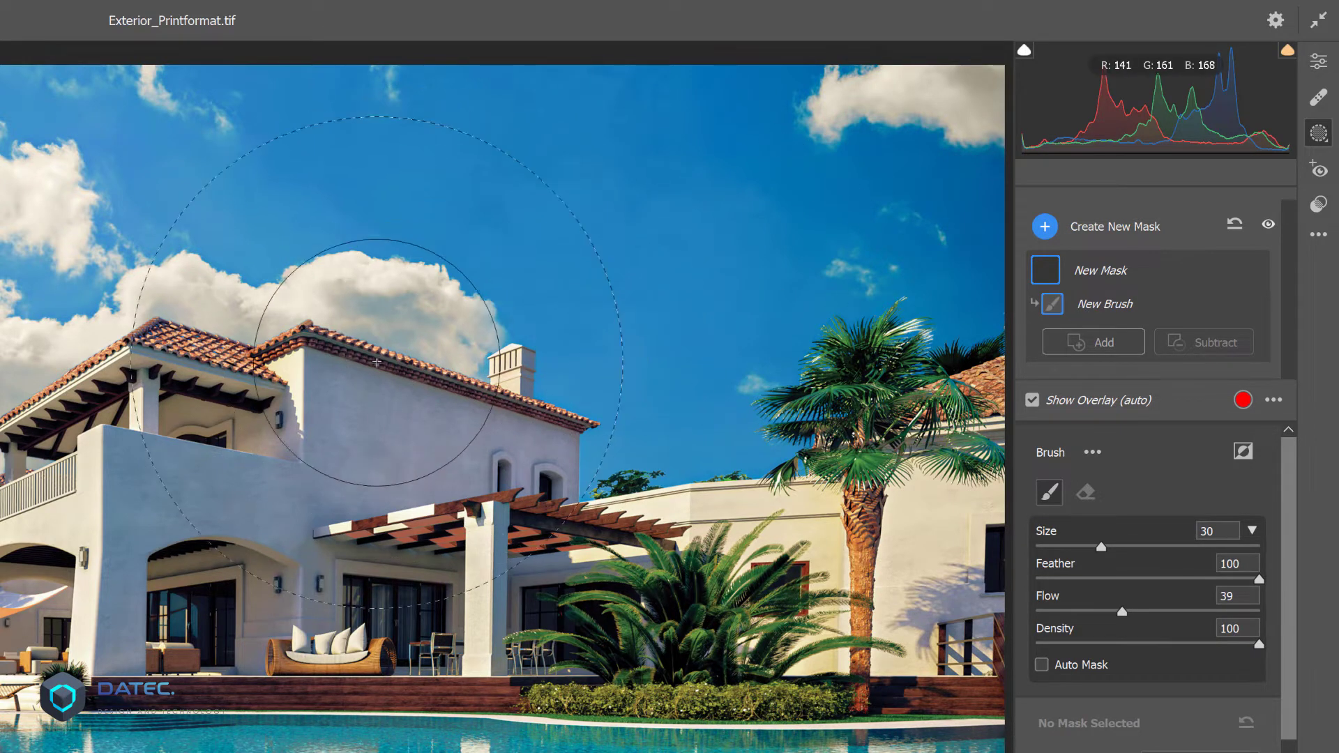
Paint the Brush 1 mask over the villa facade
mouse_move(257, 414)
mouse_down()
mouse_move(237, 453)
mouse_move(251, 447)
mouse_move(210, 348)
mouse_up()
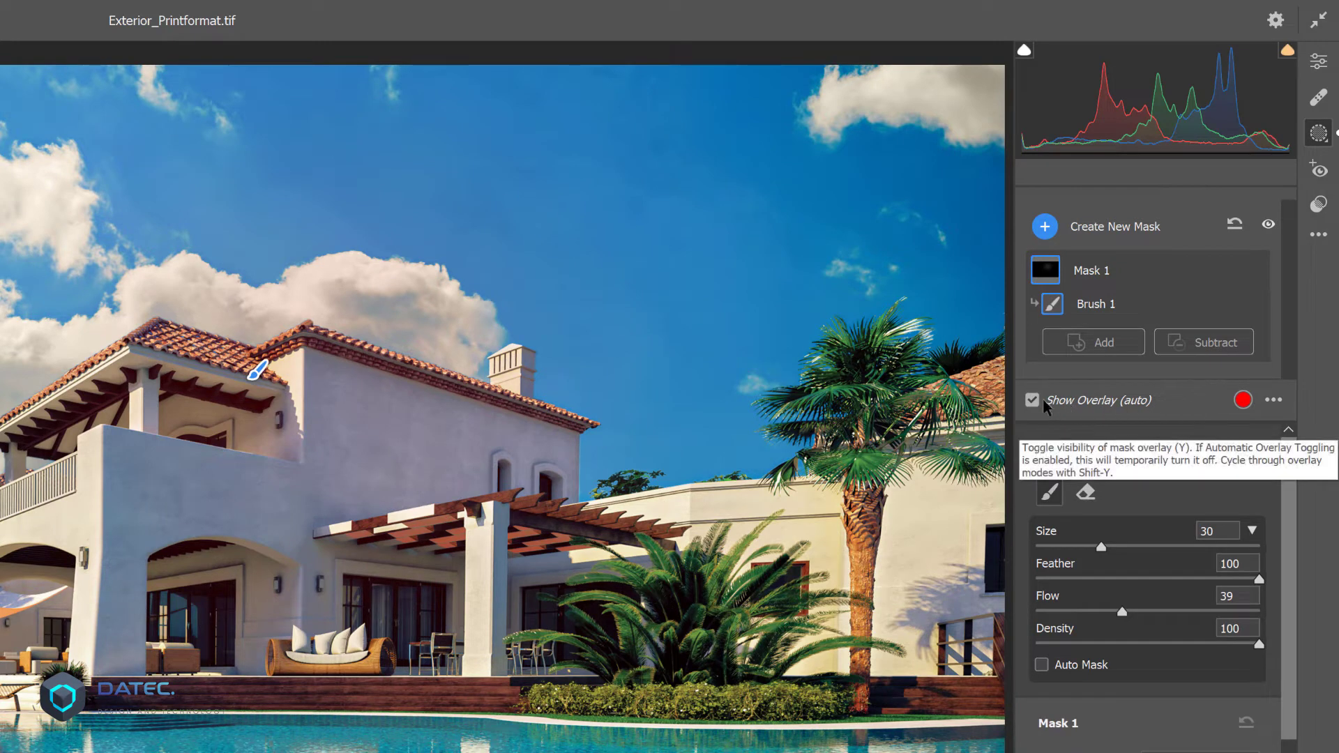
key(e)
key(b)
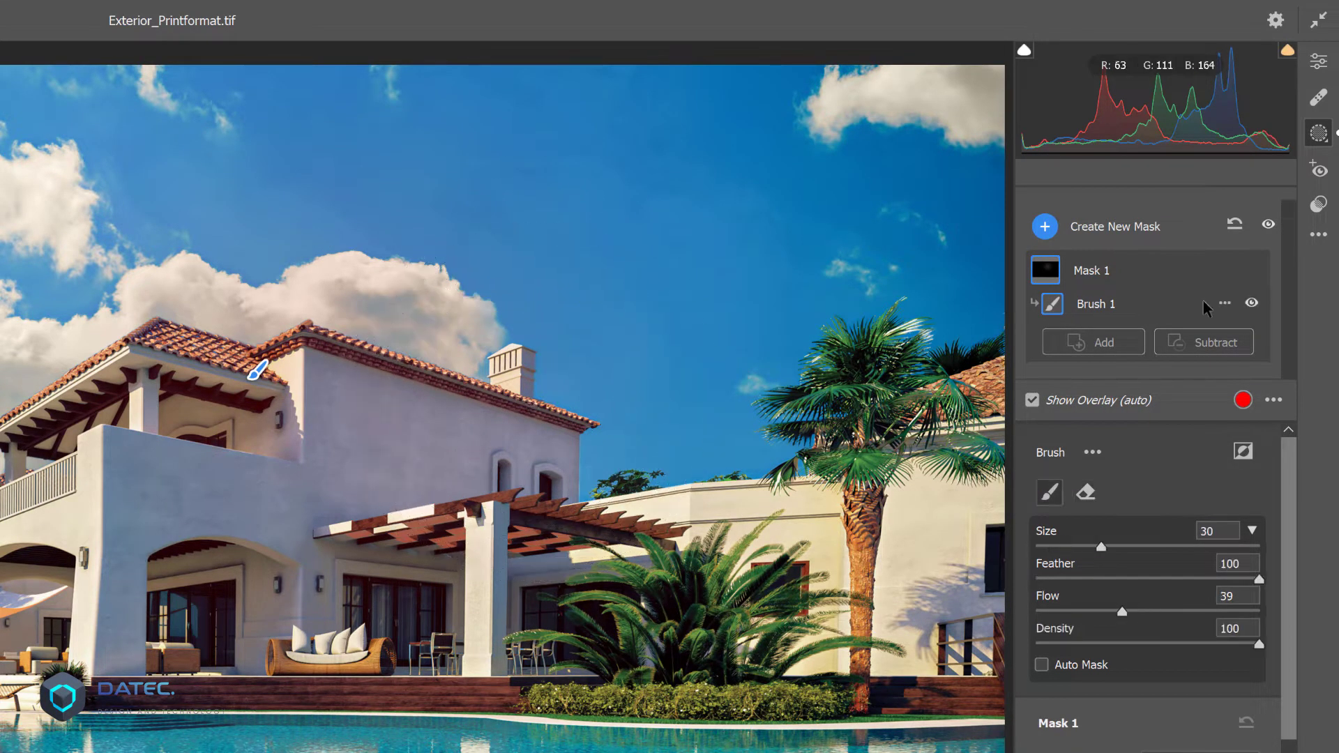
Make the red mask overlay more opaque and extend the mask over the sky above the roof
click(1243, 399)
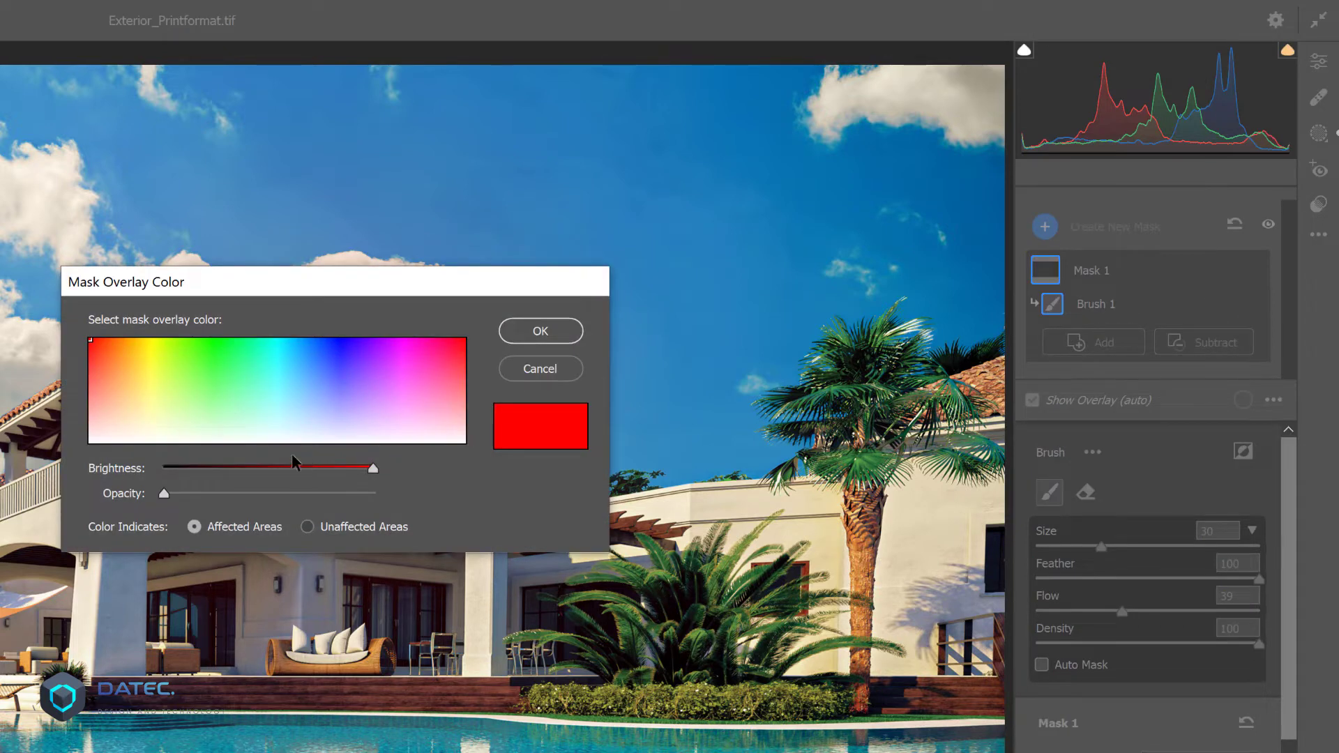
drag(186, 494, 212, 494)
click(560, 327)
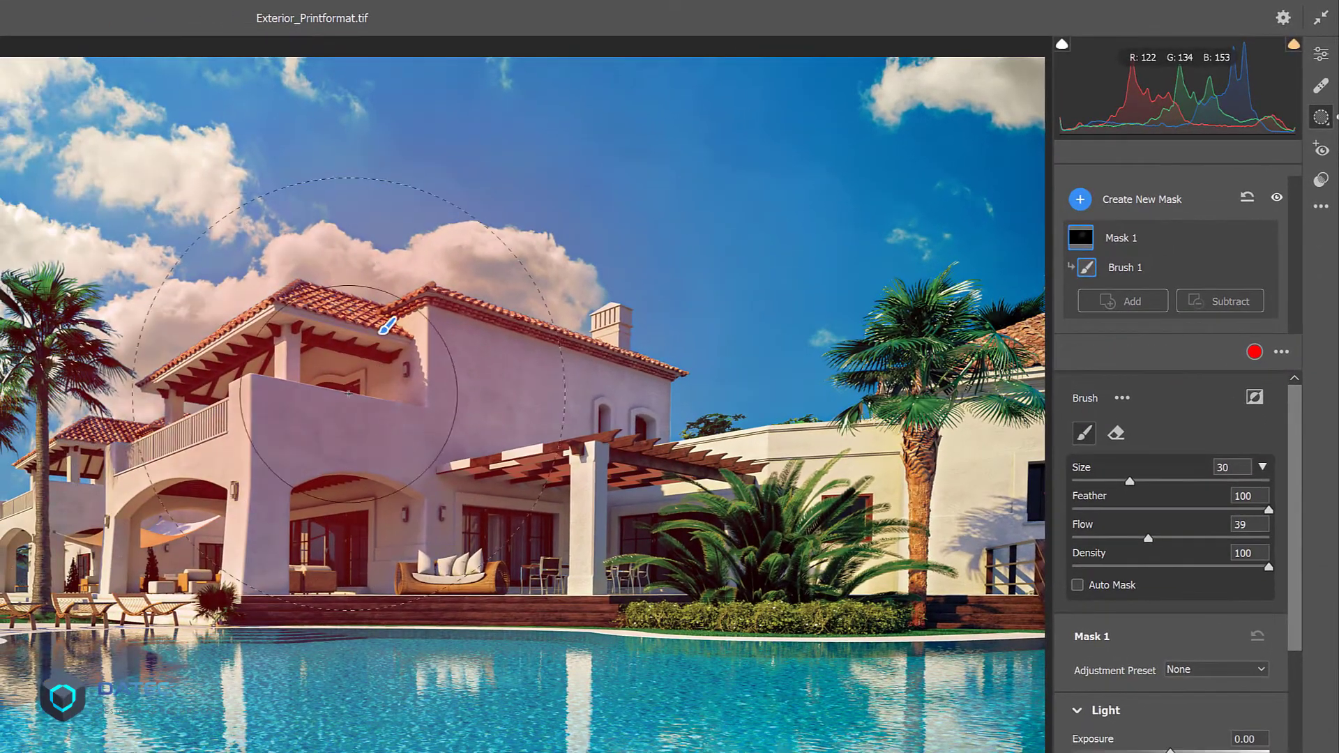
key(alt)
drag(432, 314, 523, 239)
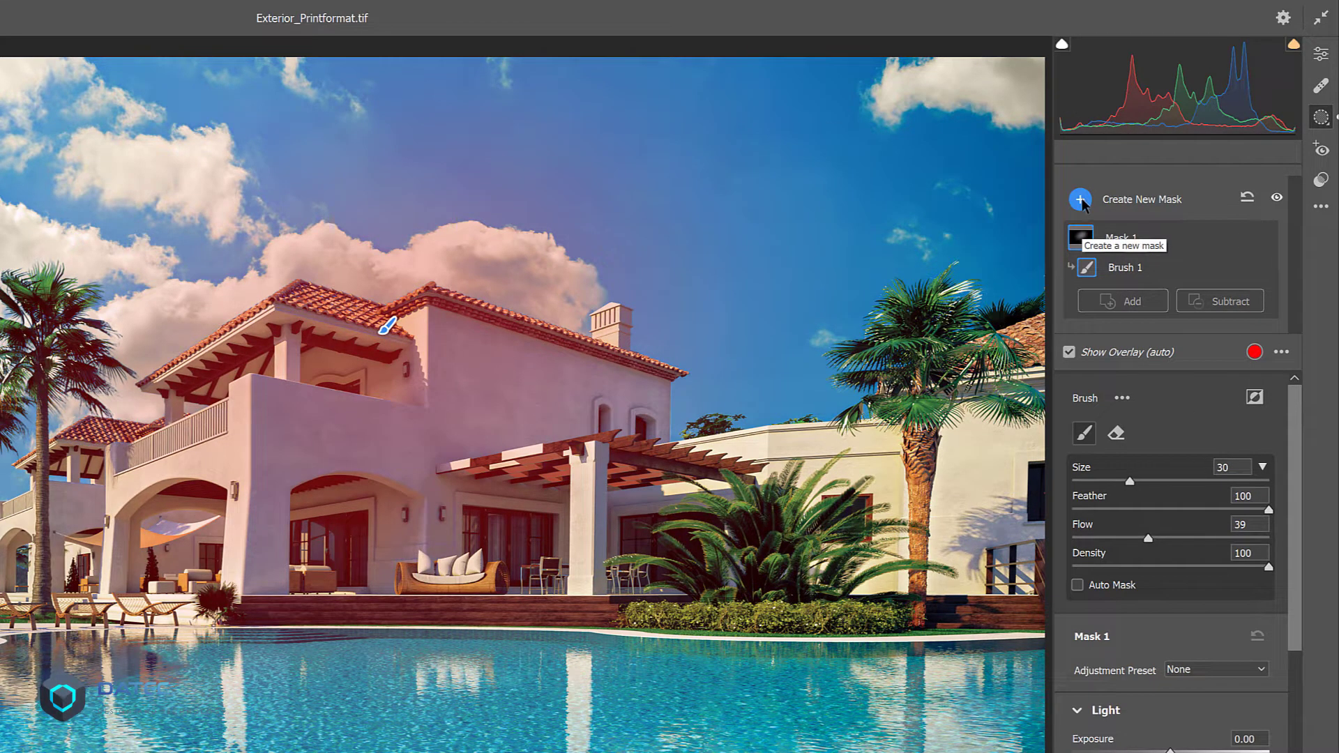
Add Brush 2 to Mask 1 and paint it over the clouds
click(1123, 300)
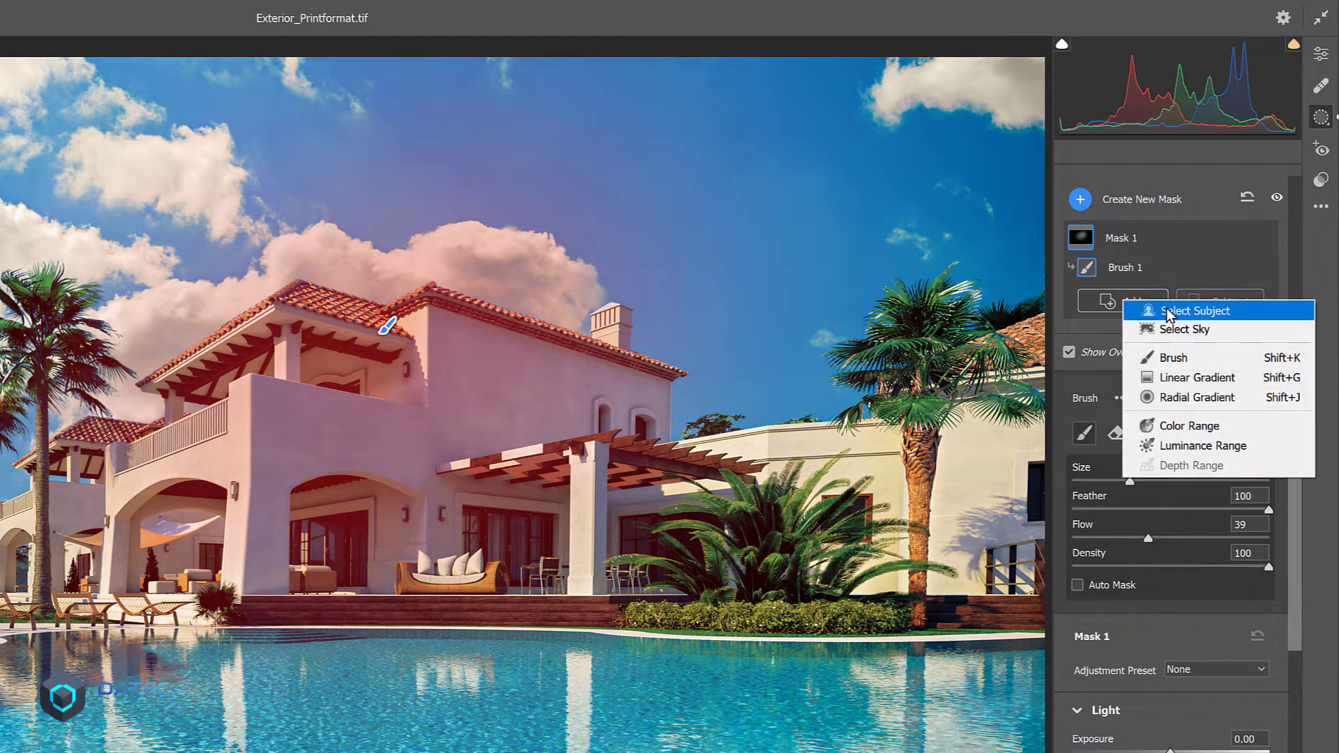
click(1172, 359)
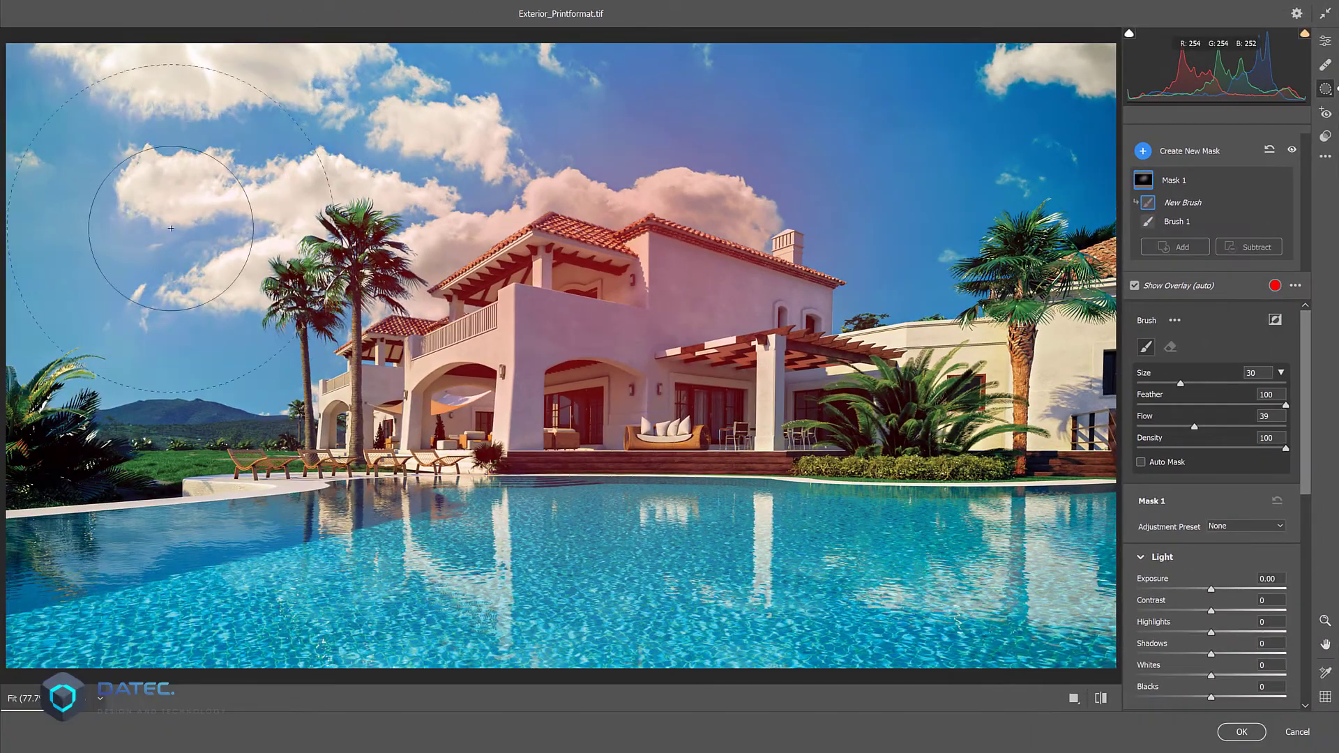
drag(220, 203, 180, 224)
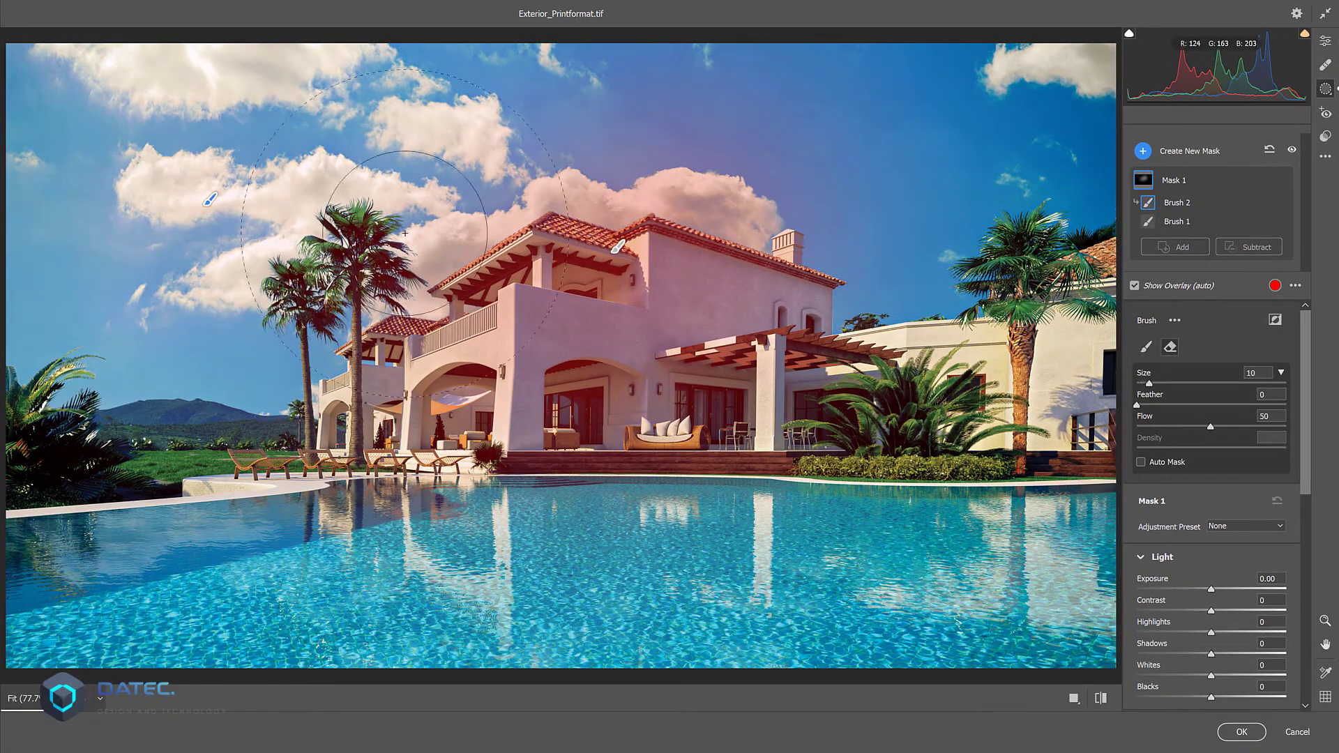
Strengthen the red mask overlay's opacity and toggle the brush's Alt erase mode
click(1275, 286)
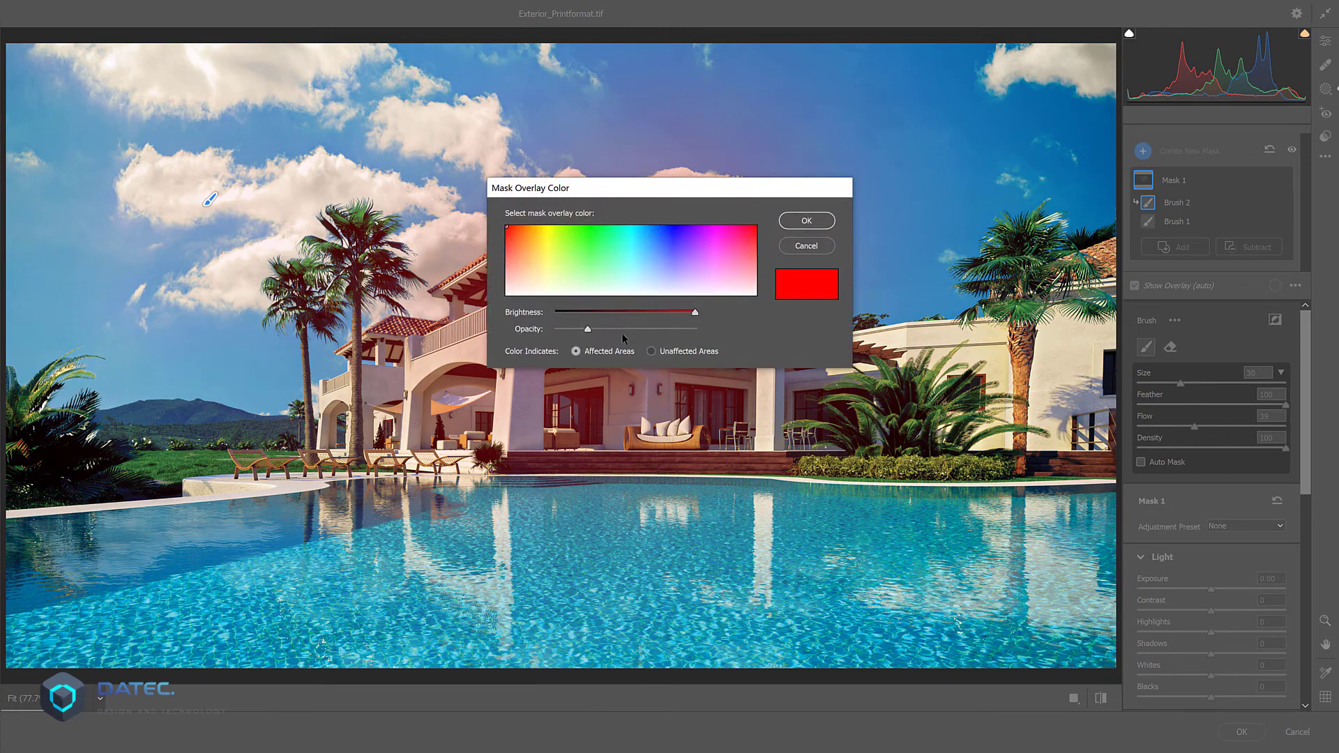
drag(645, 329, 647, 329)
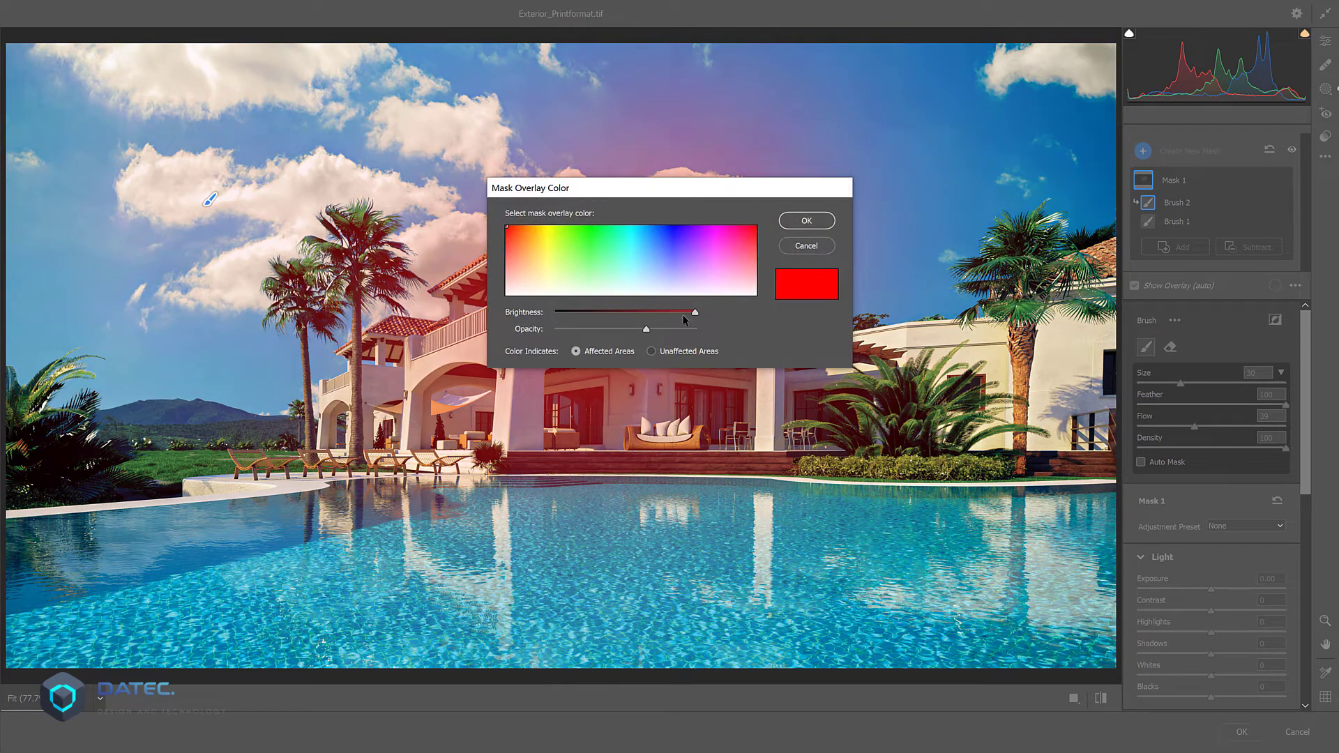
click(795, 222)
key(alt)
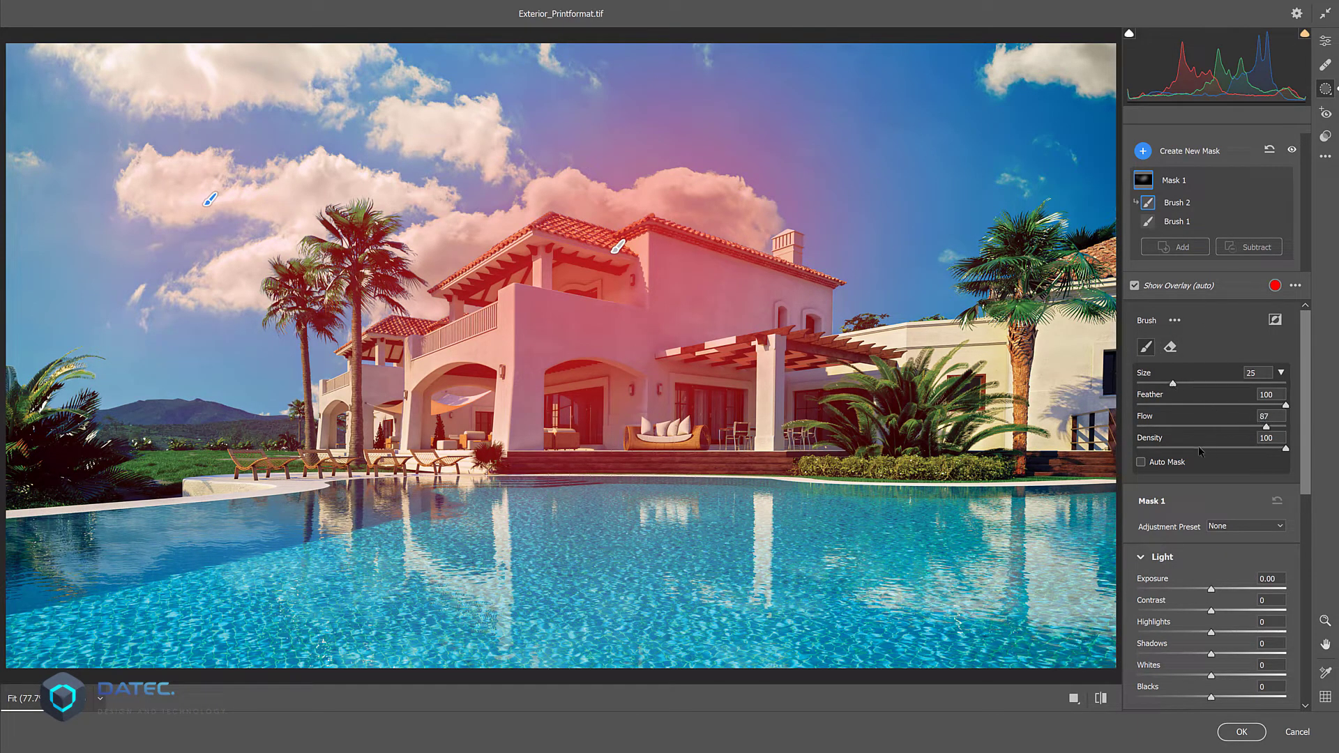
key(alt)
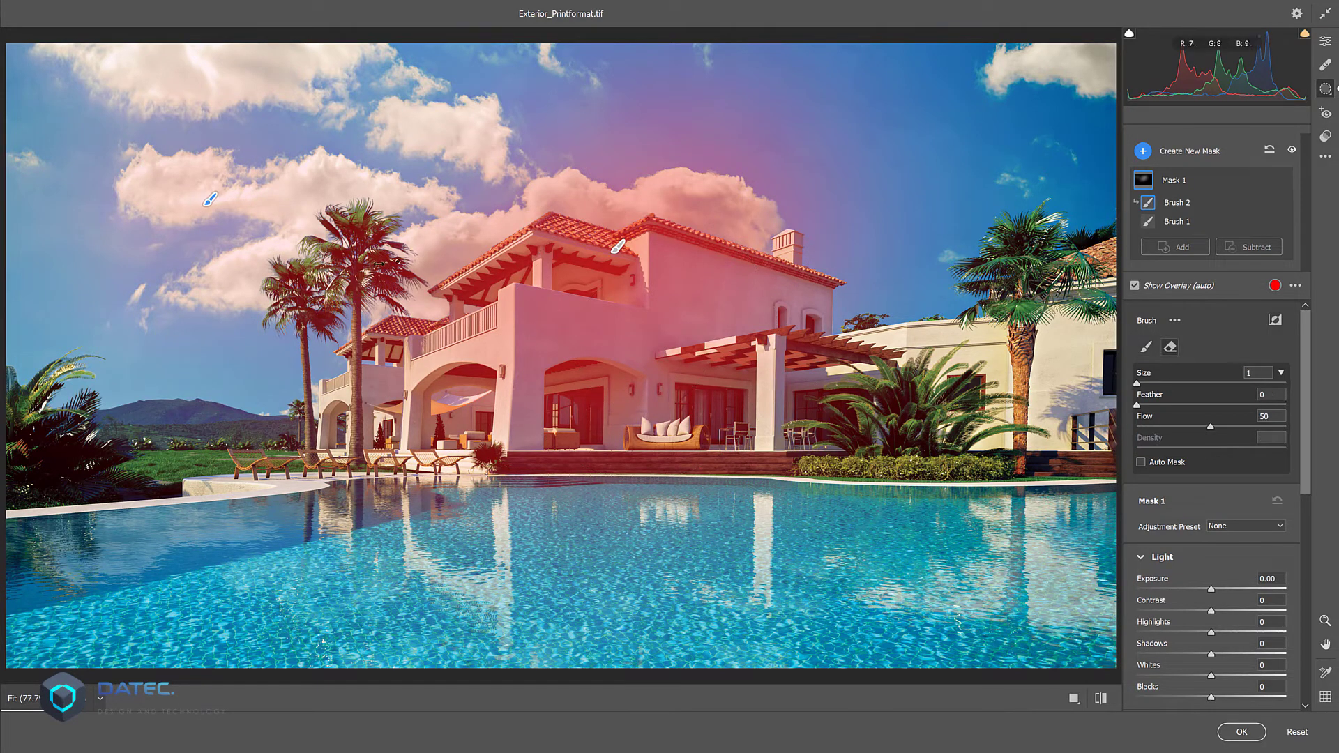
Paint Brush 2 across the left sky, palms and house, then invert Brush 1
mouse_move(335, 209)
mouse_down()
mouse_move(194, 269)
mouse_move(239, 299)
mouse_move(300, 293)
mouse_move(398, 326)
mouse_up()
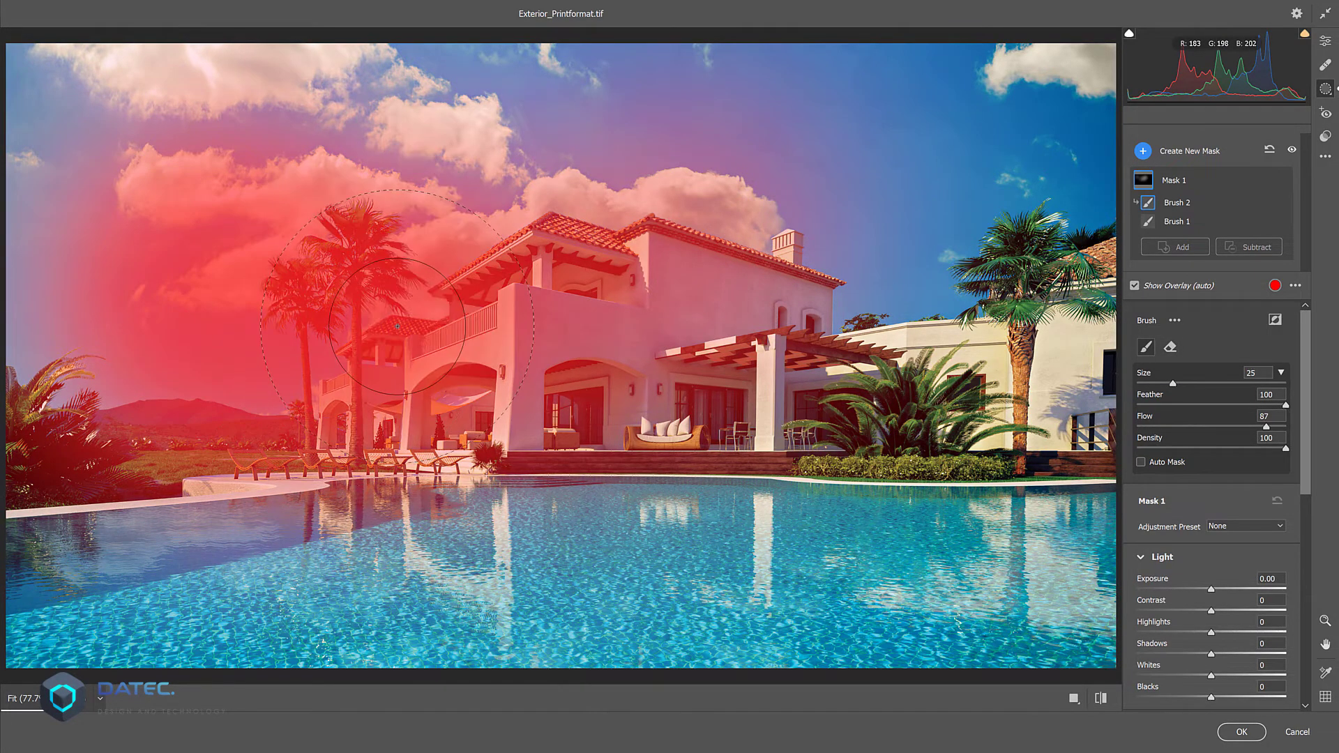
click(1187, 224)
click(1262, 222)
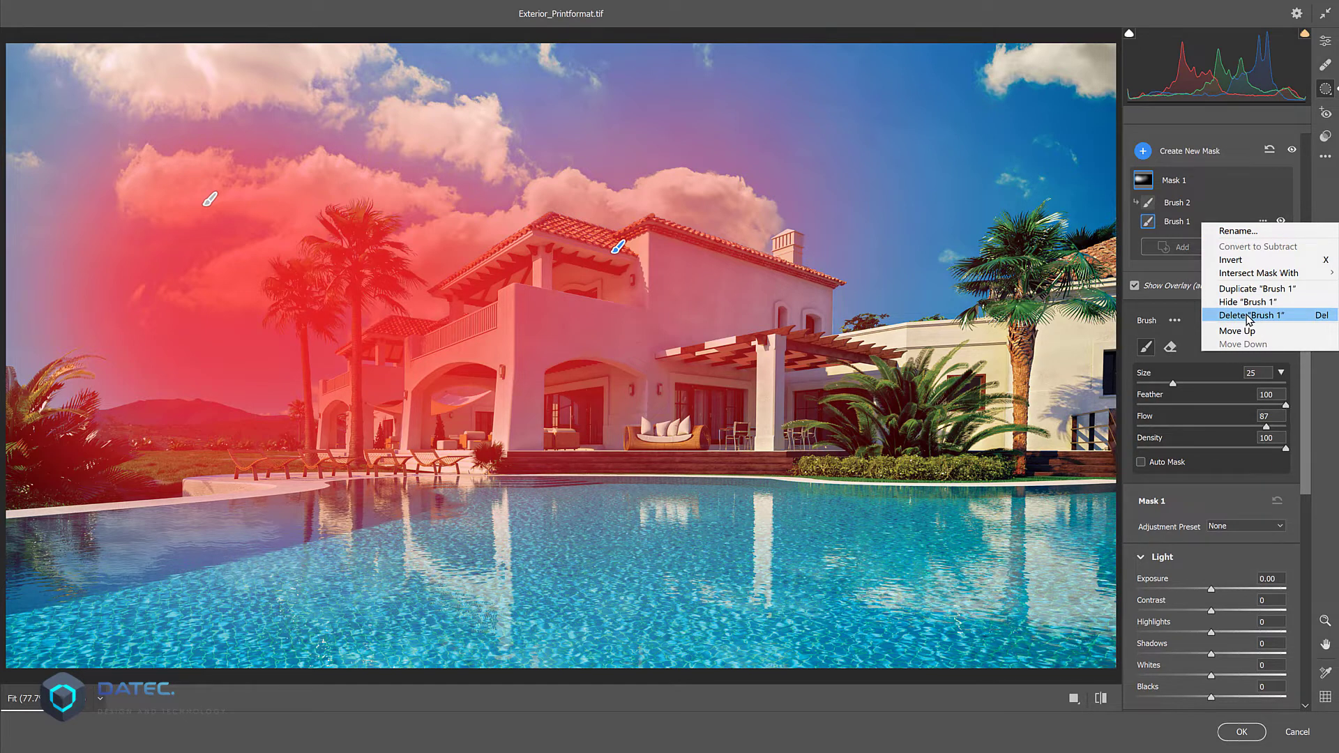
click(1243, 258)
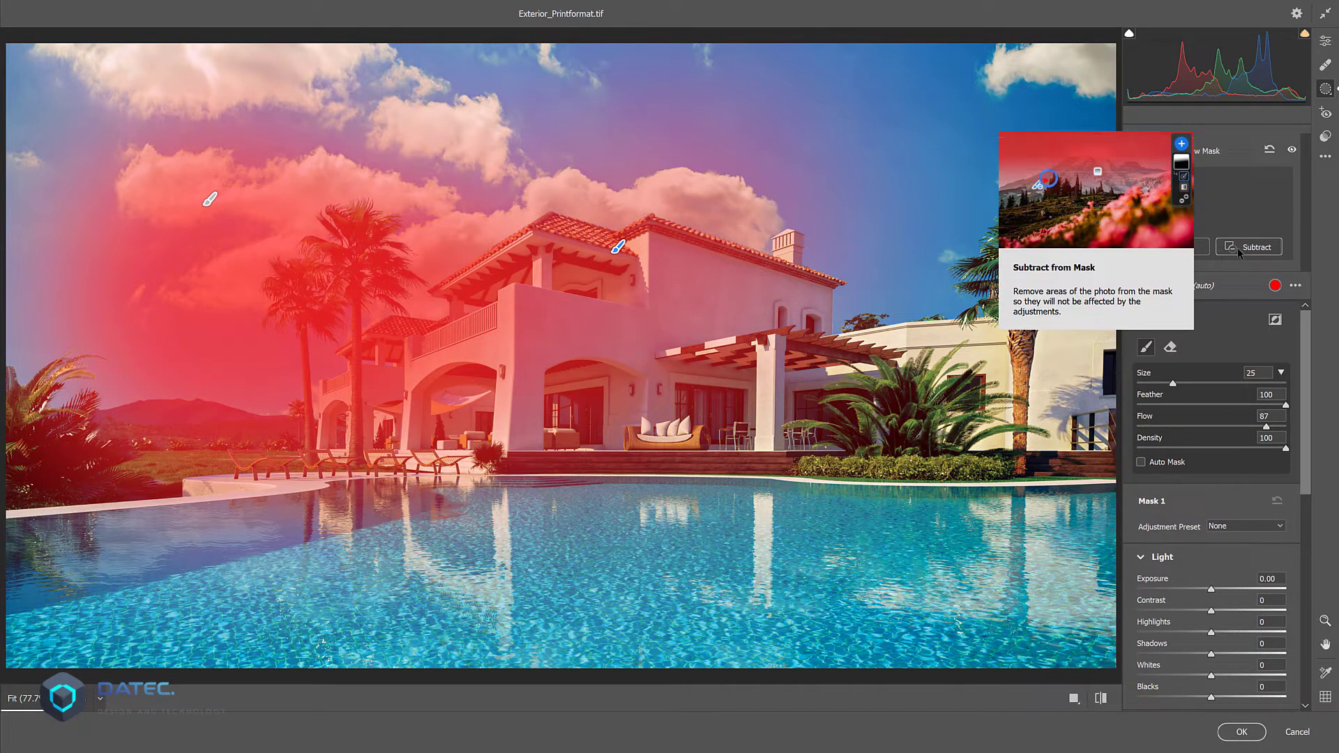
Add a subtracting Brush 3 that removes the house and roof from Mask 1
click(1238, 249)
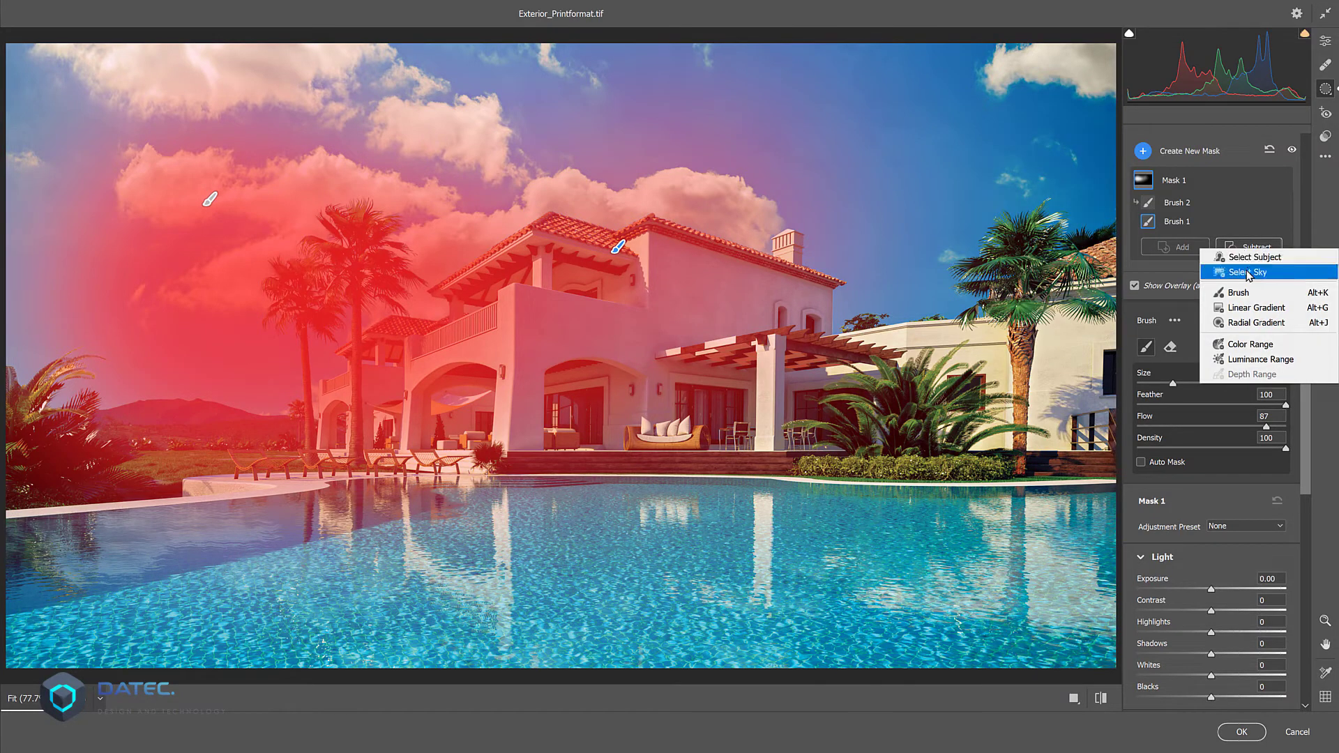
click(1238, 293)
mouse_move(698, 260)
mouse_down()
mouse_move(678, 281)
mouse_move(589, 265)
mouse_up()
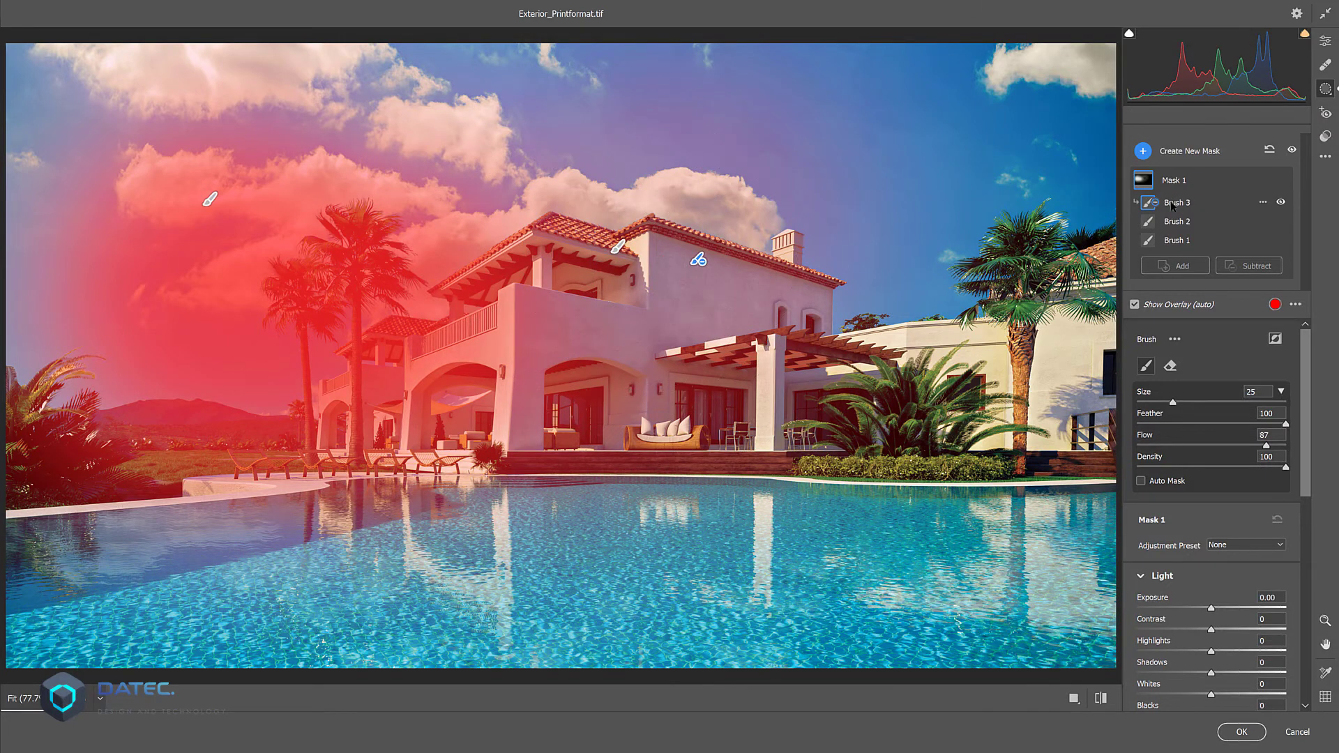
Toggle Brush 3's visibility to compare the result, then bring up the Subtract options
click(1281, 203)
click(1280, 203)
click(1281, 203)
click(1280, 203)
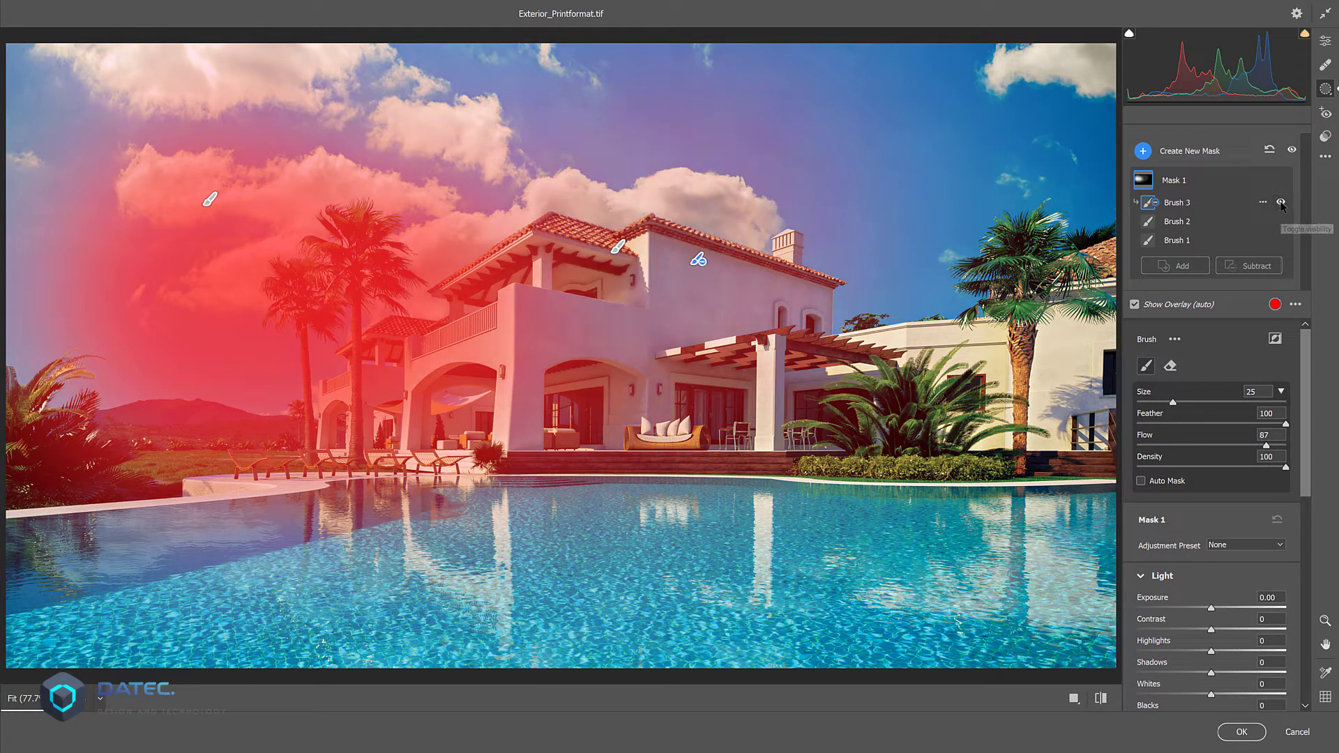
click(1249, 267)
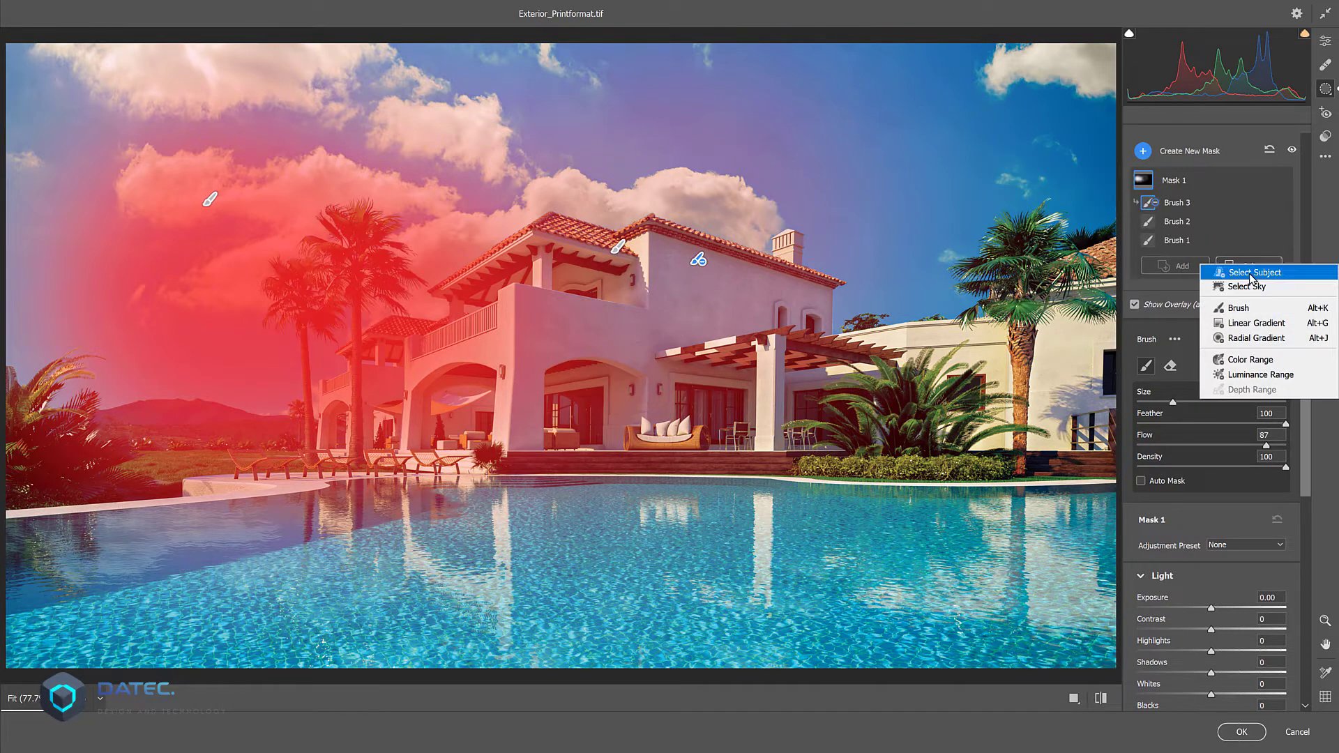
Subtract a linear gradient from the pool edge upward, raised and rotated to a steep diagonal
click(1246, 325)
drag(371, 547, 367, 210)
drag(369, 378, 371, 312)
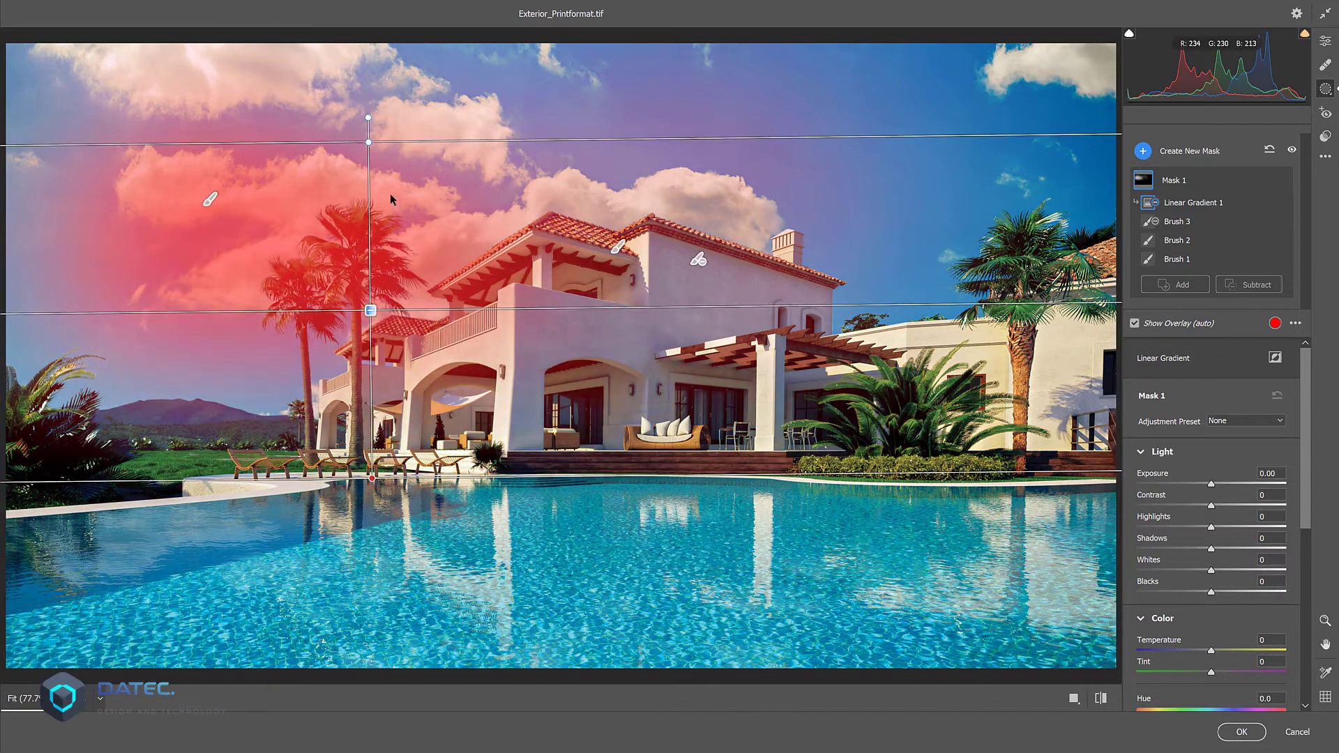
drag(372, 478, 420, 346)
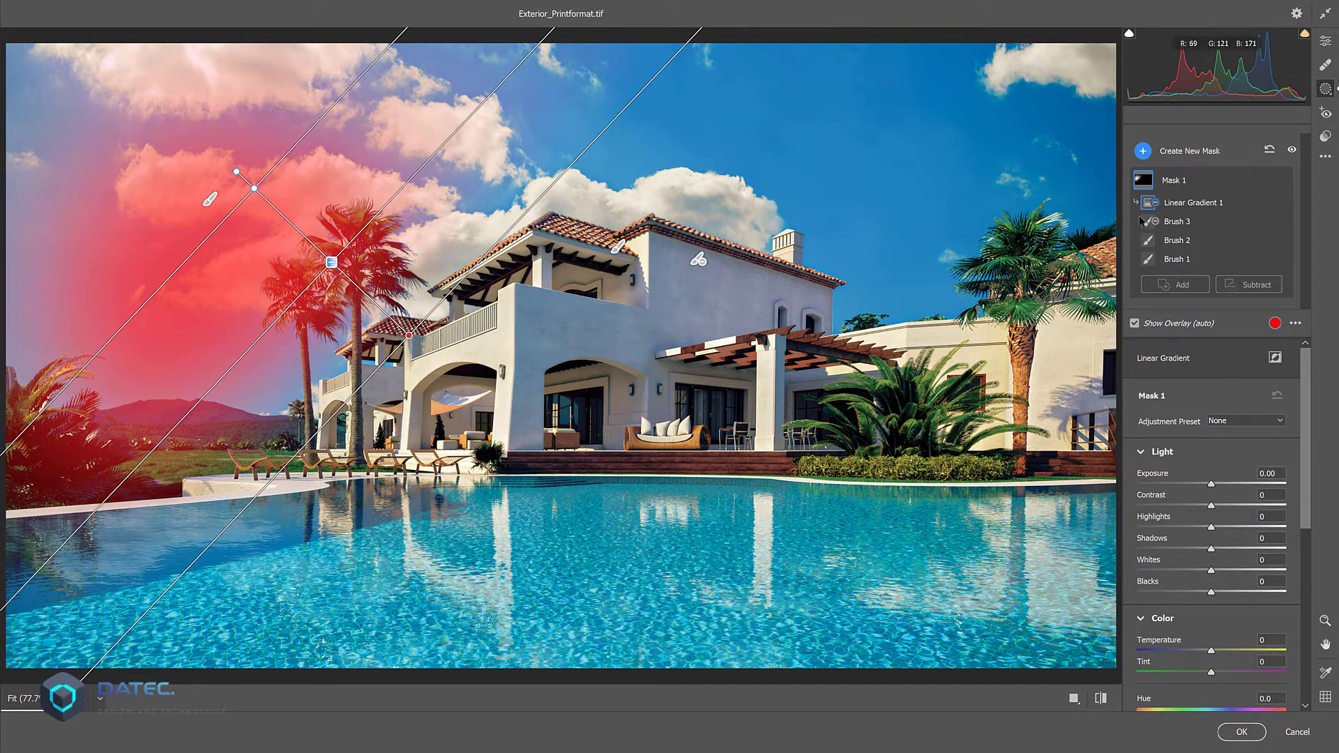
With the overlay hidden, set Mask 1 to Temperature -47, Tint -14, Saturation +96, Texture +58
click(1157, 327)
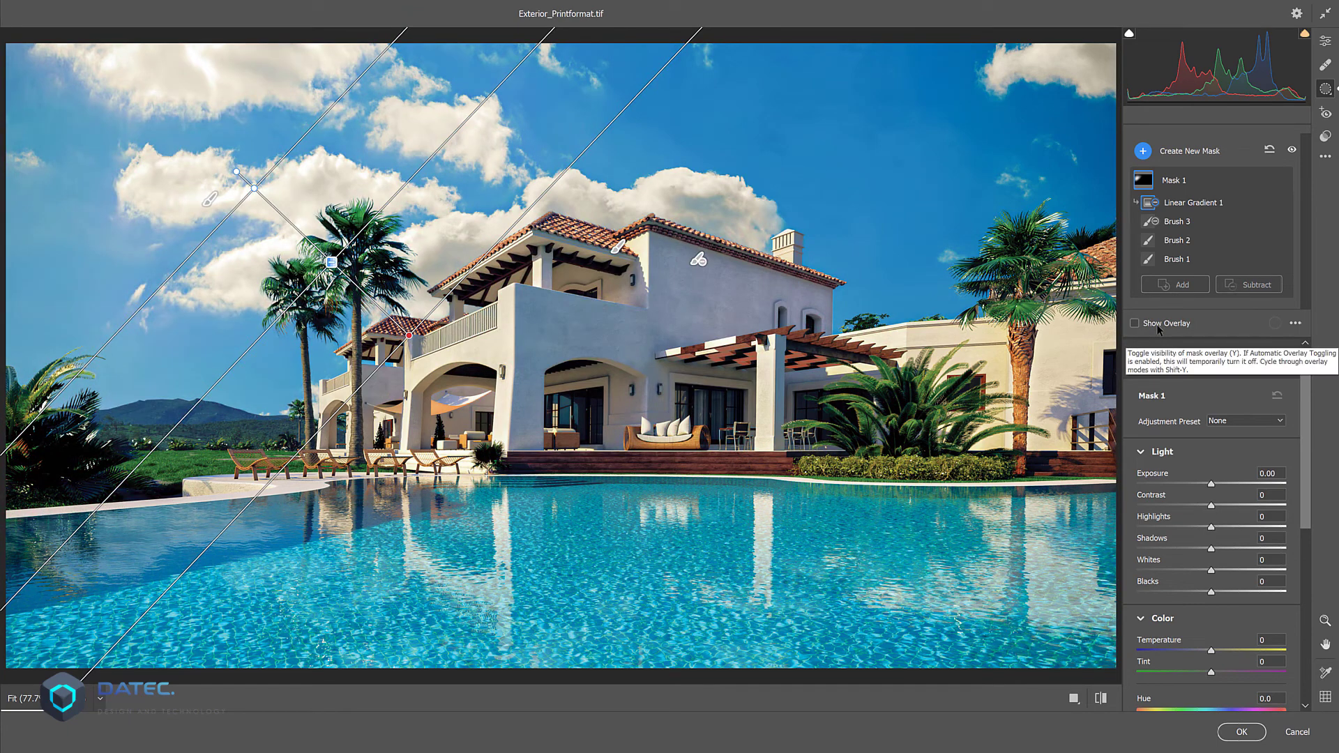
scroll(1305, 465, down, 1)
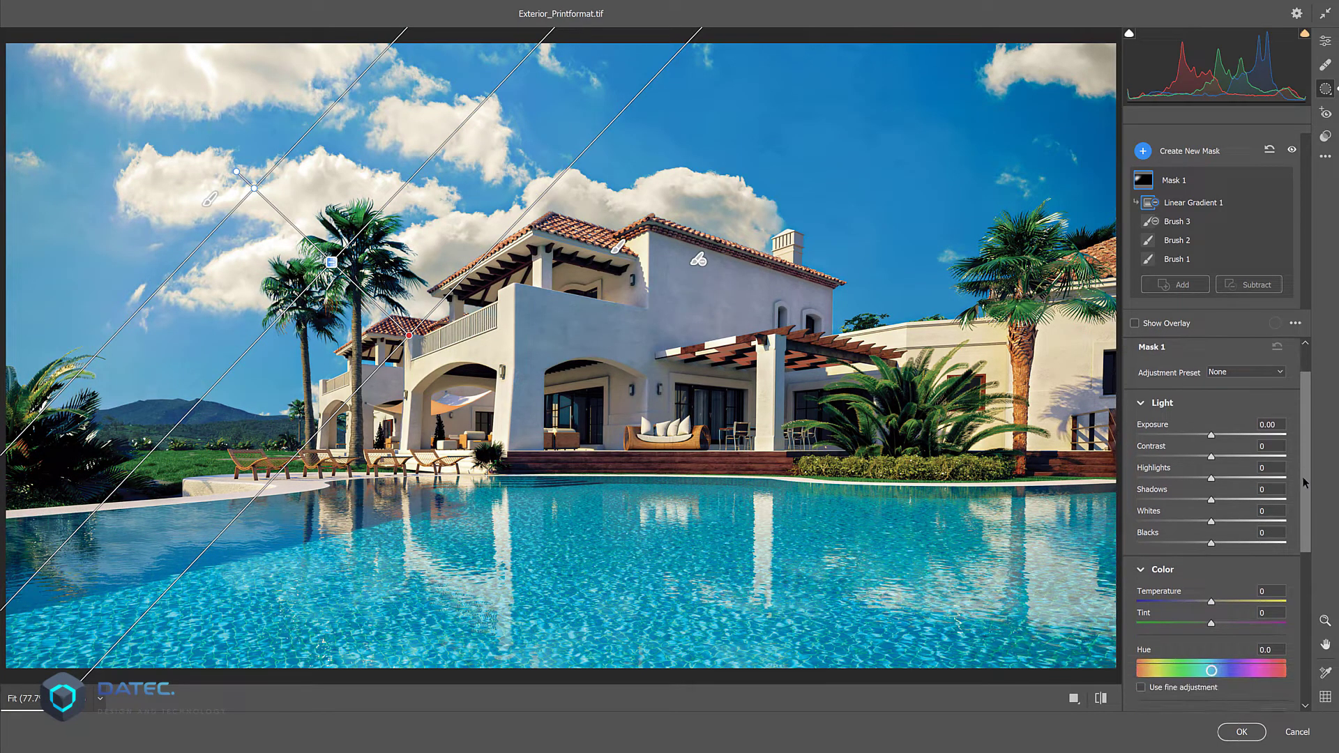
scroll(1227, 474, down, 4)
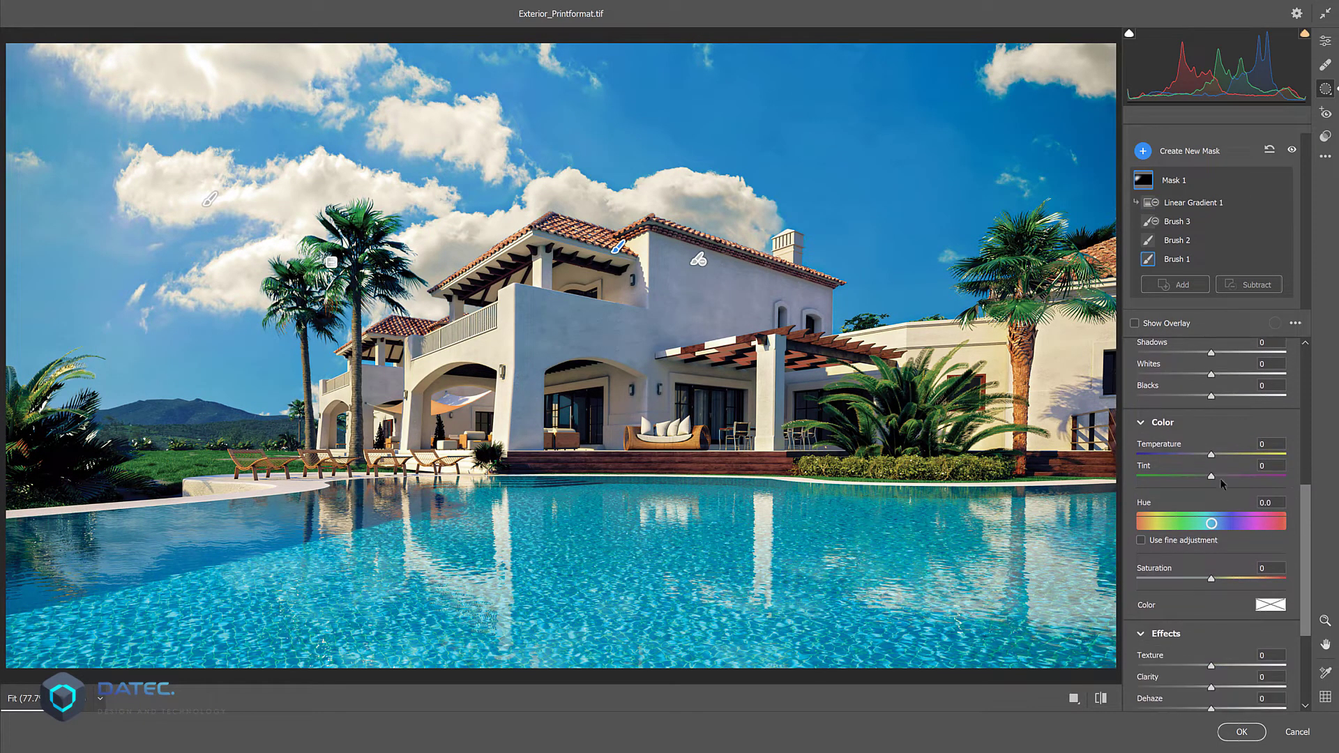
drag(1211, 454, 1285, 511)
scroll(1263, 539, down, 2)
drag(1211, 600, 1255, 599)
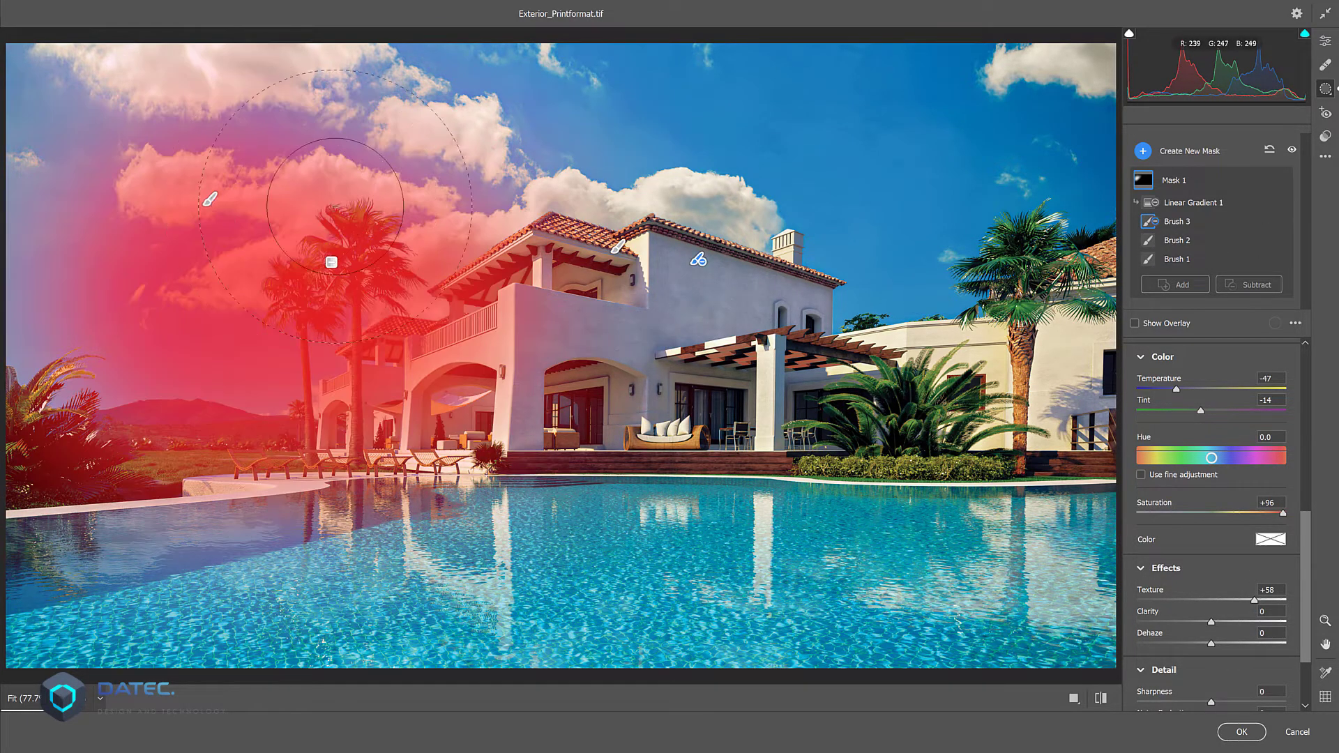
click(1135, 323)
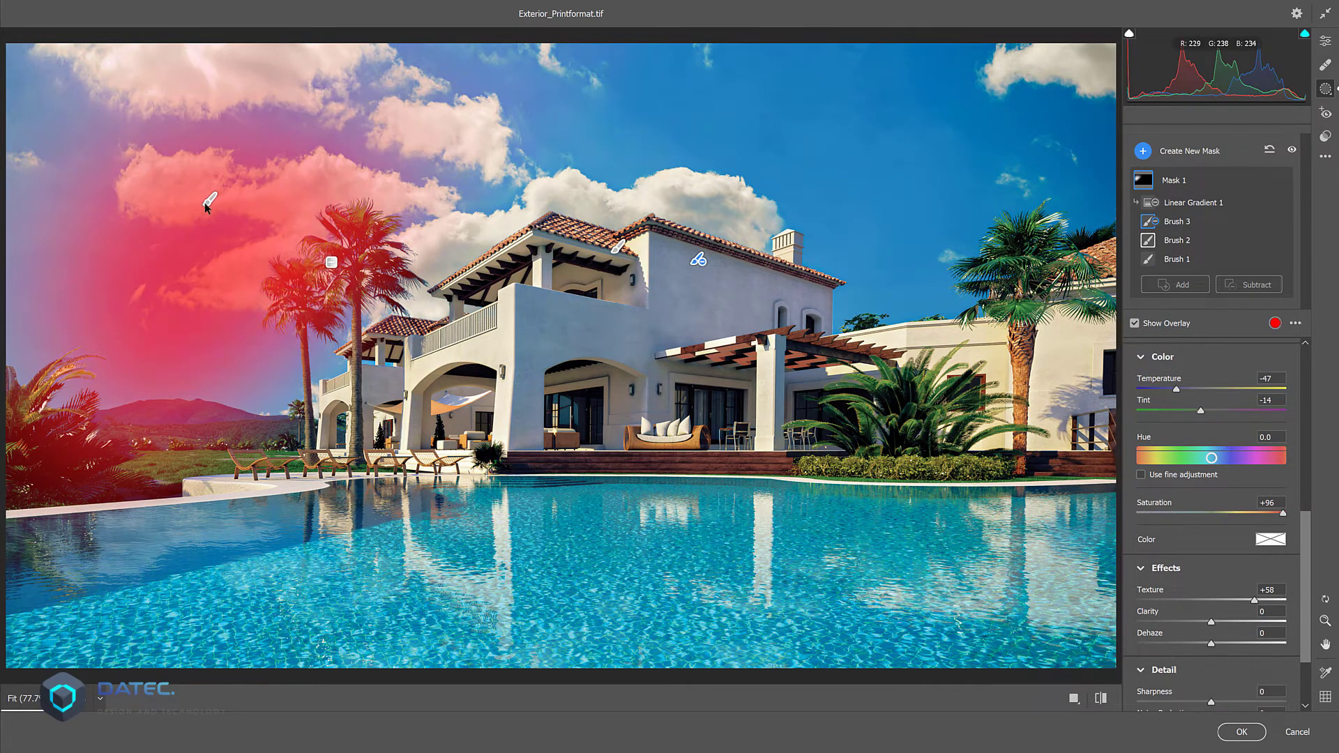
Shift Brush 2's area upward and move Linear Gradient 1's far end to the lower right
mouse_move(207, 202)
drag(208, 202, 219, 146)
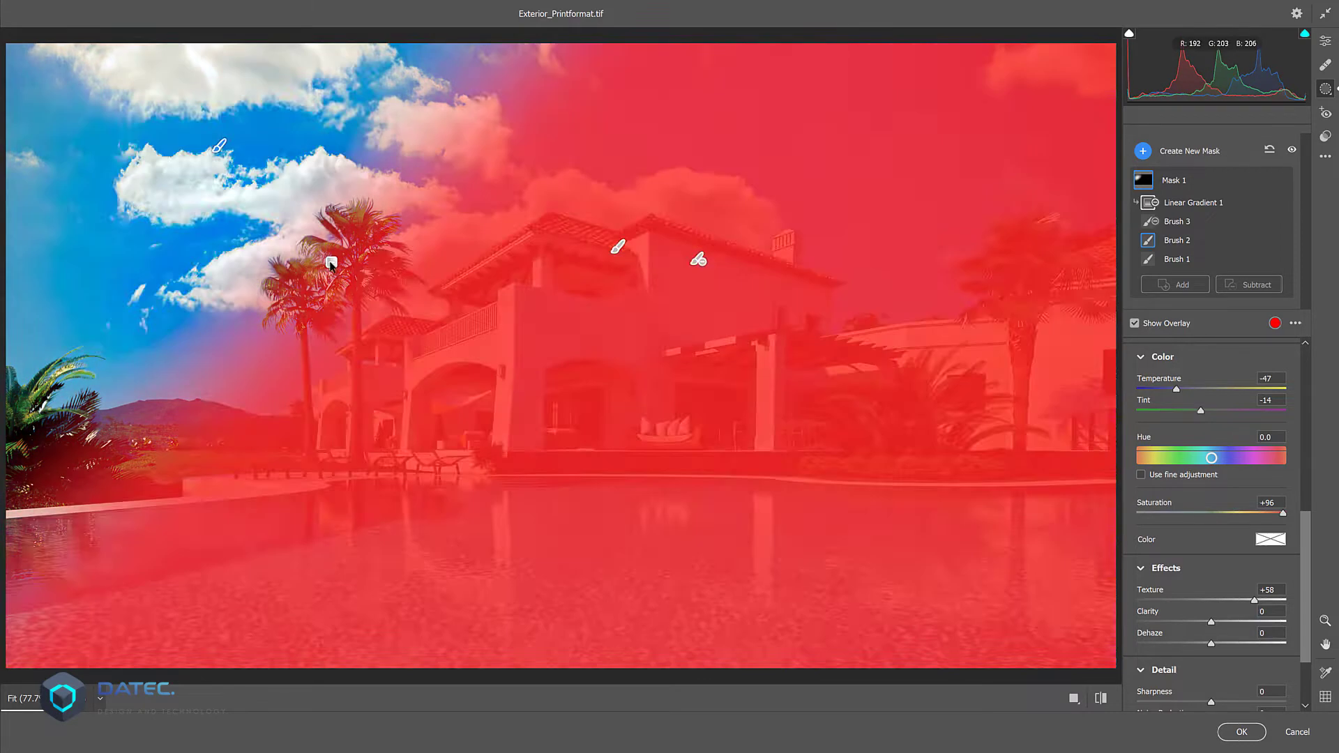
drag(331, 262, 367, 287)
drag(456, 371, 900, 322)
click(1135, 323)
drag(290, 216, 487, 244)
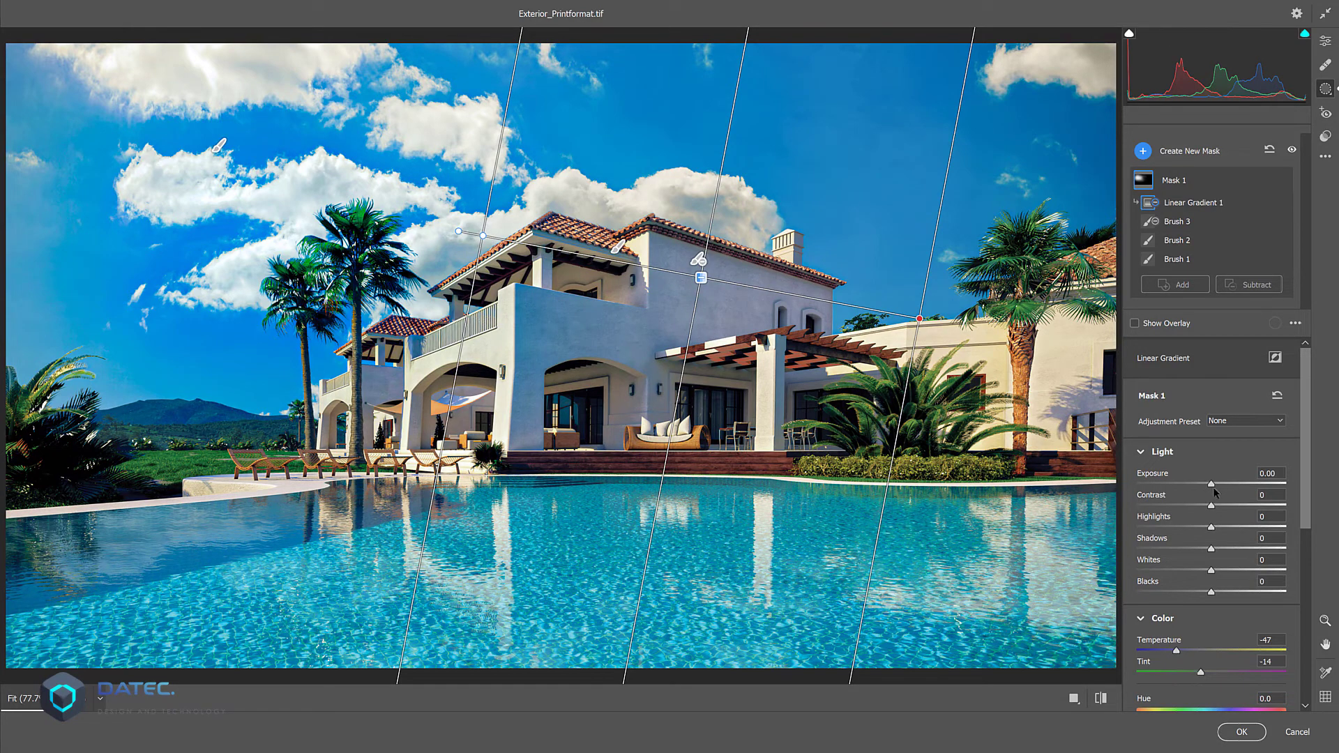
Raise Mask 1's Exposure to +4.00 and fine-tune the gradient angle and Brush 2's position
drag(1214, 488, 1295, 484)
drag(494, 247, 410, 269)
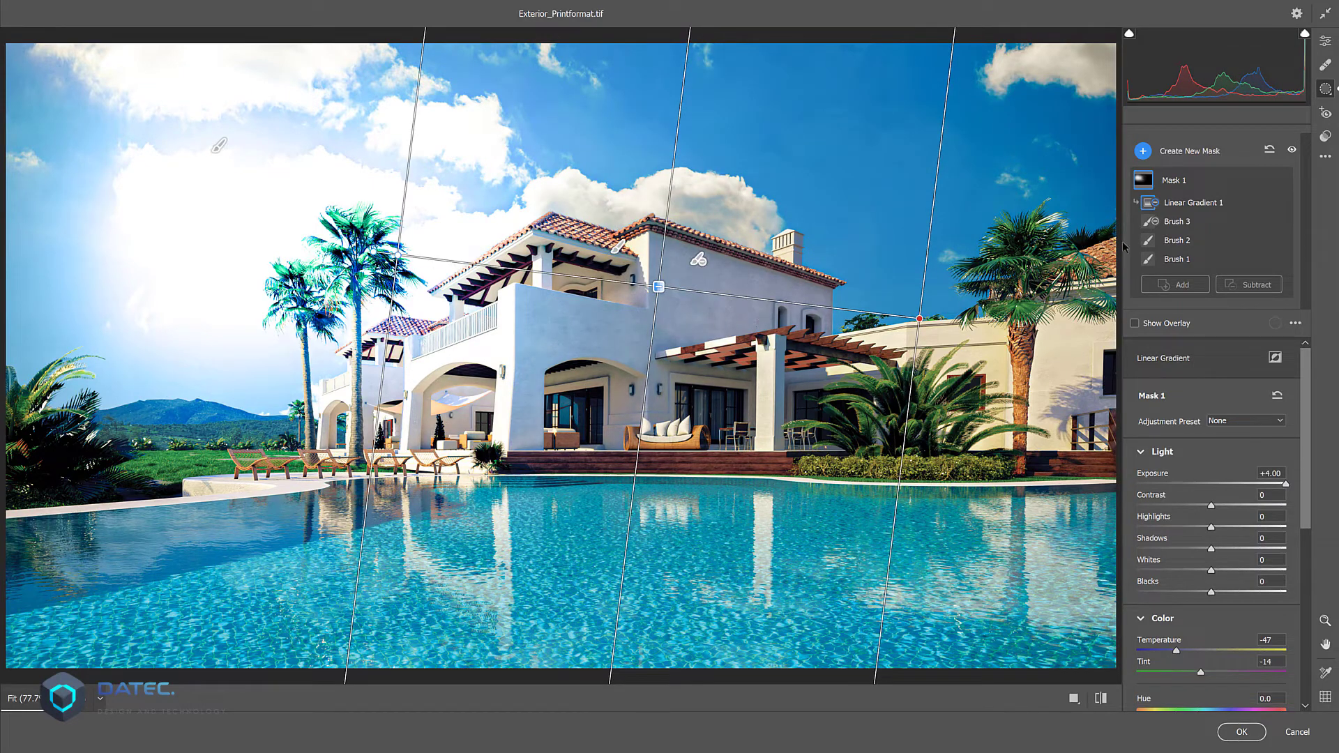
click(1179, 225)
scroll(1310, 494, down, 2)
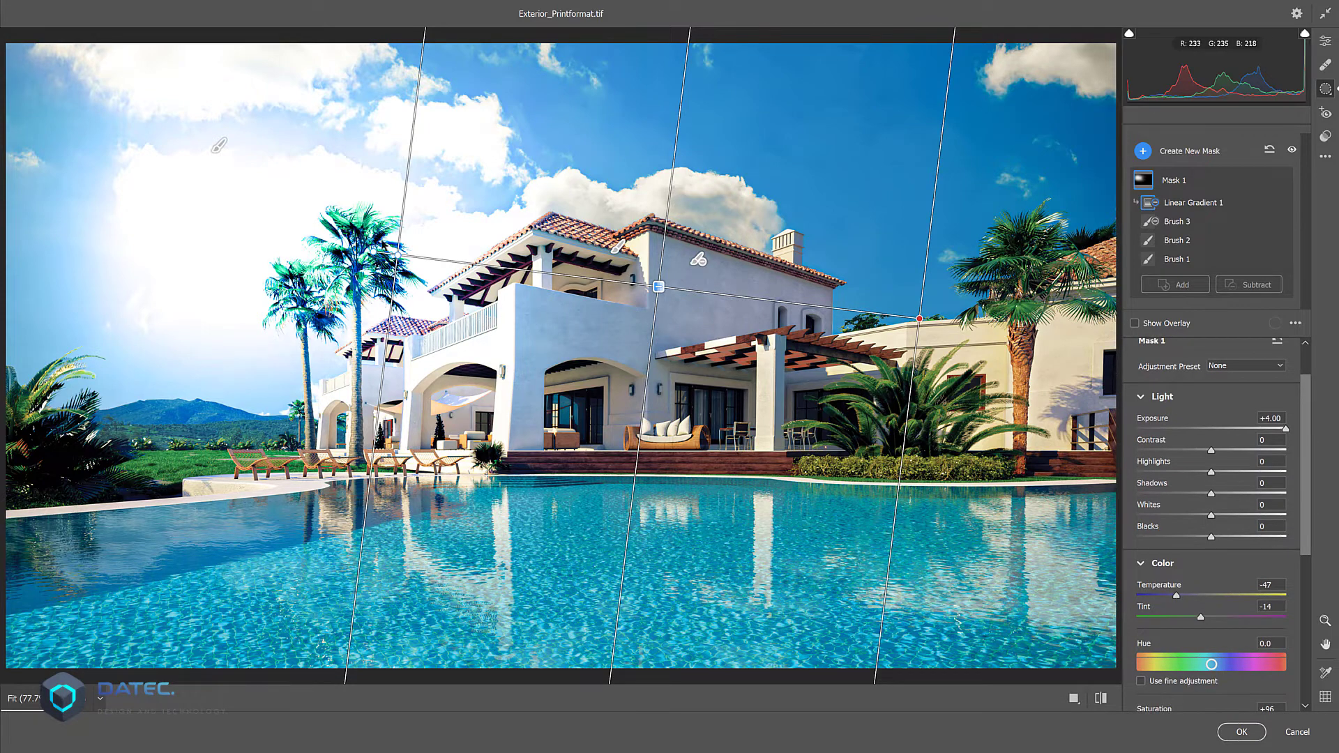
mouse_move(217, 153)
mouse_move(217, 153)
mouse_down()
mouse_move(463, 203)
mouse_move(286, 185)
mouse_up()
click(658, 286)
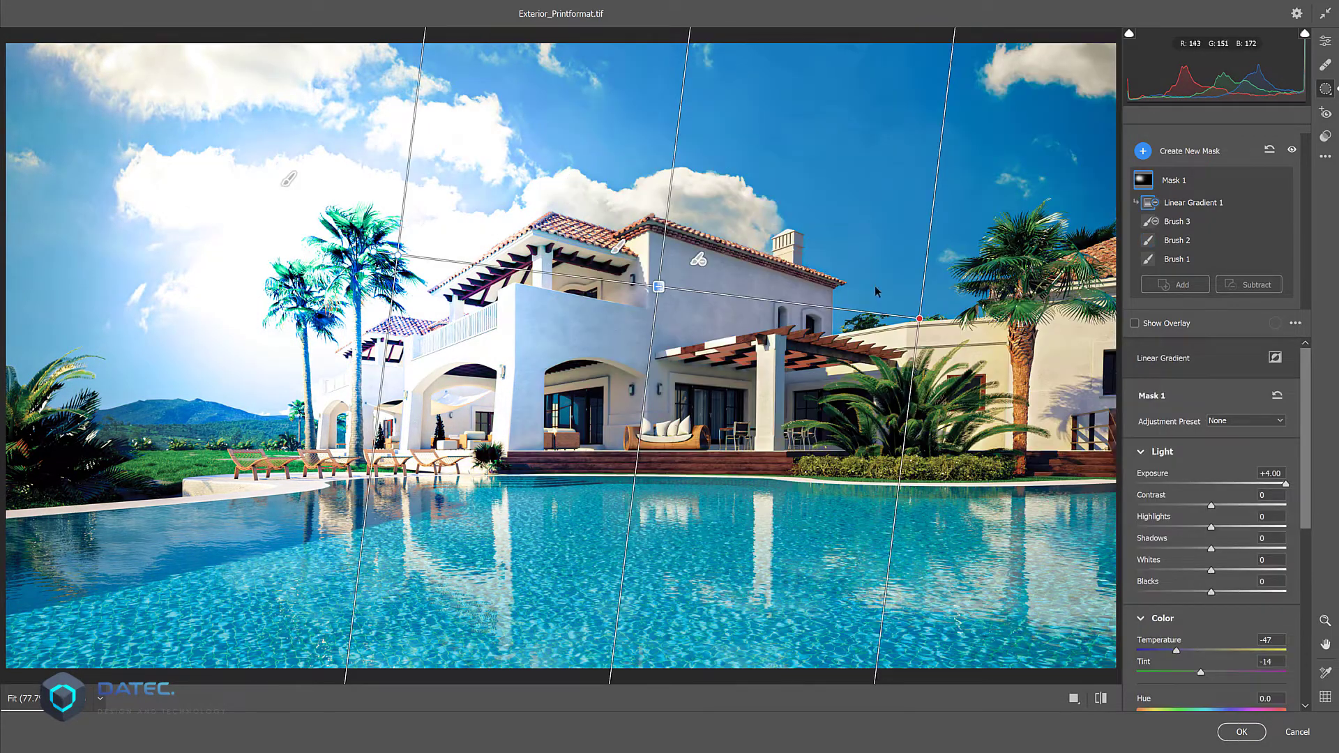
Swap Linear Gradient 1 for an added diagonal gradient from the upper right, Exposure +1.40
click(1264, 204)
click(1239, 300)
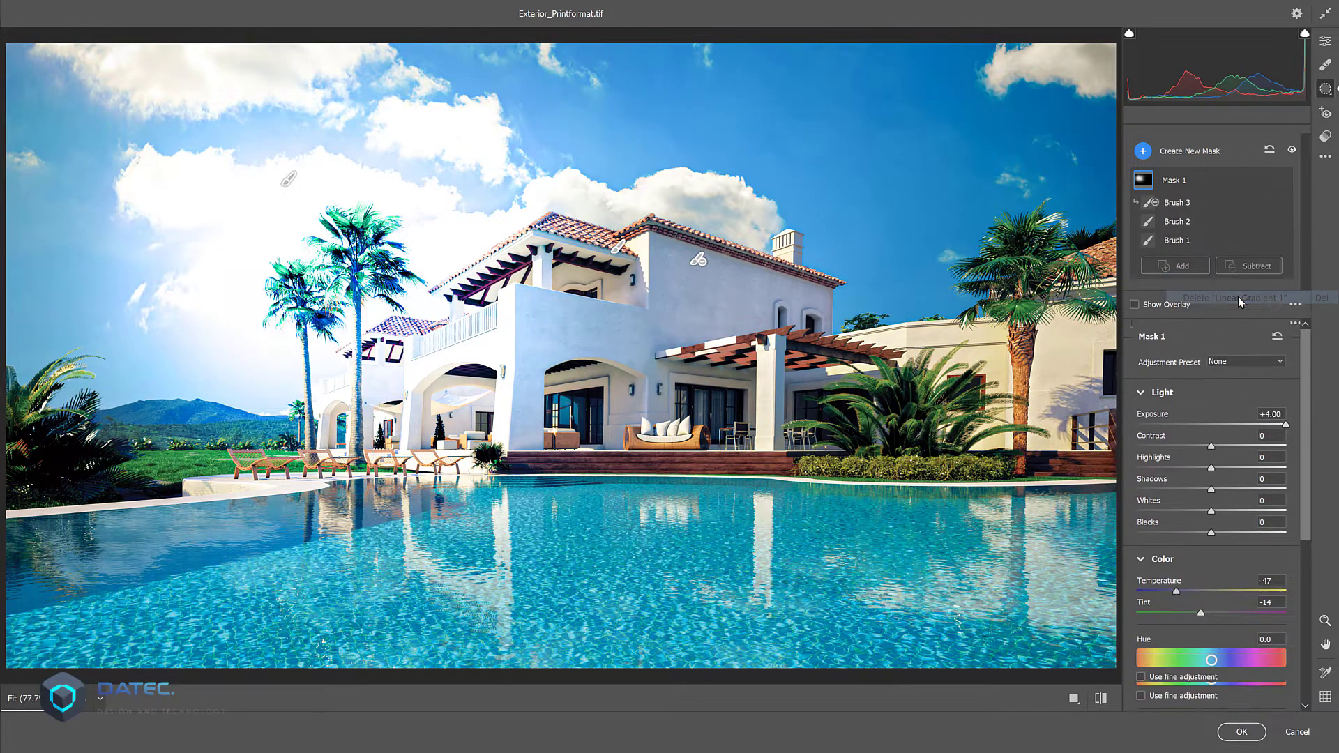
click(1166, 267)
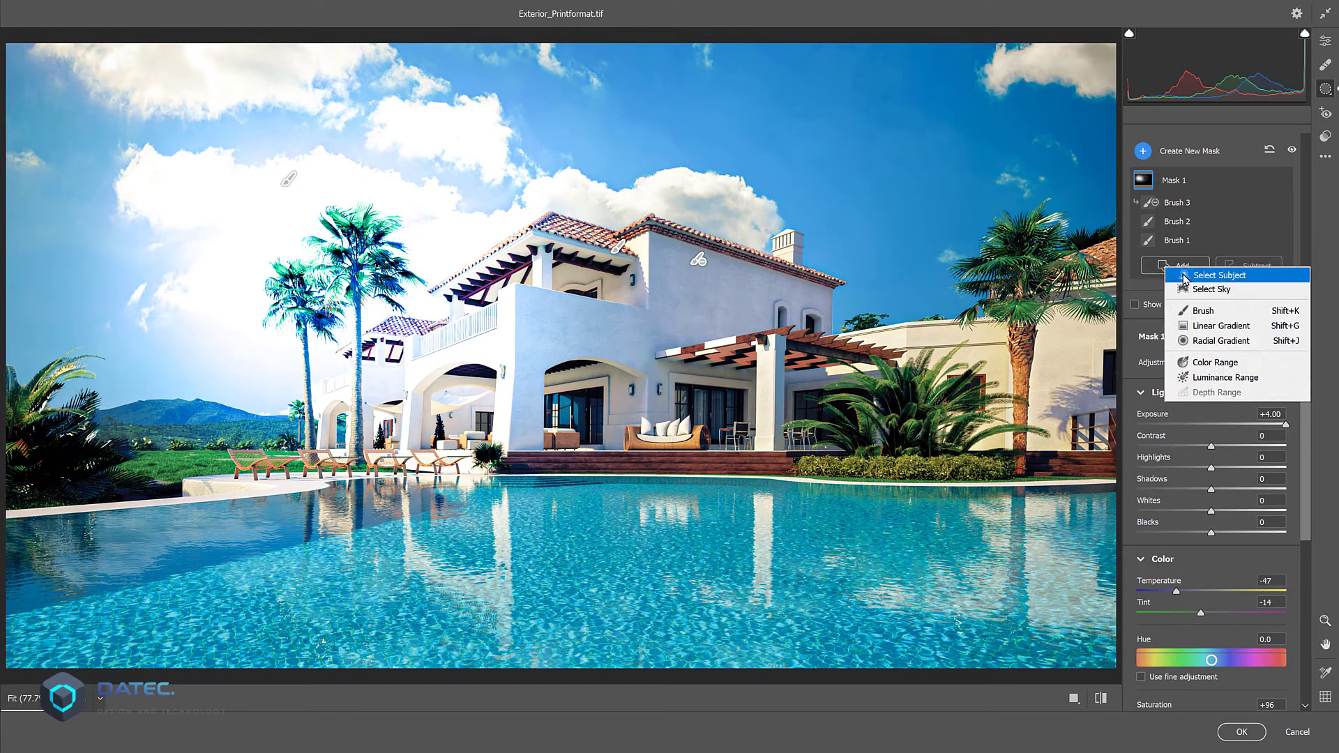
click(1205, 326)
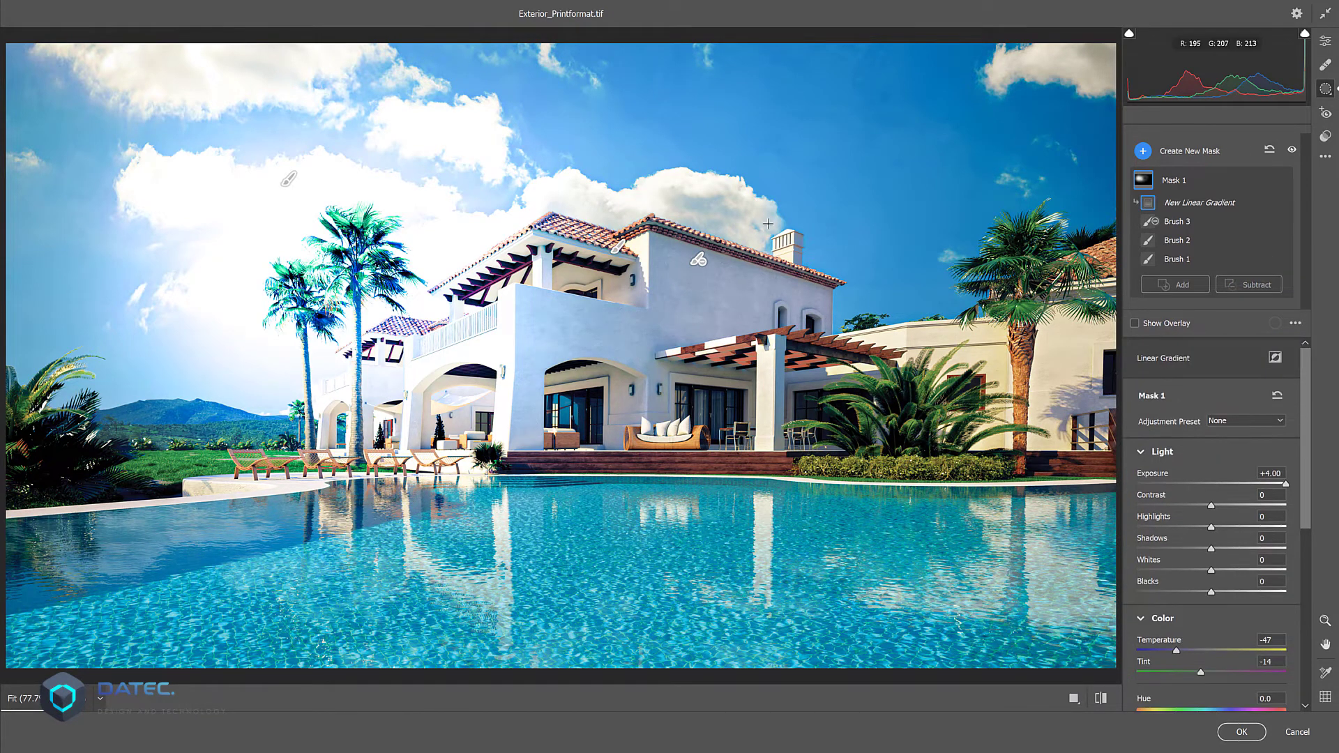
drag(824, 135, 403, 385)
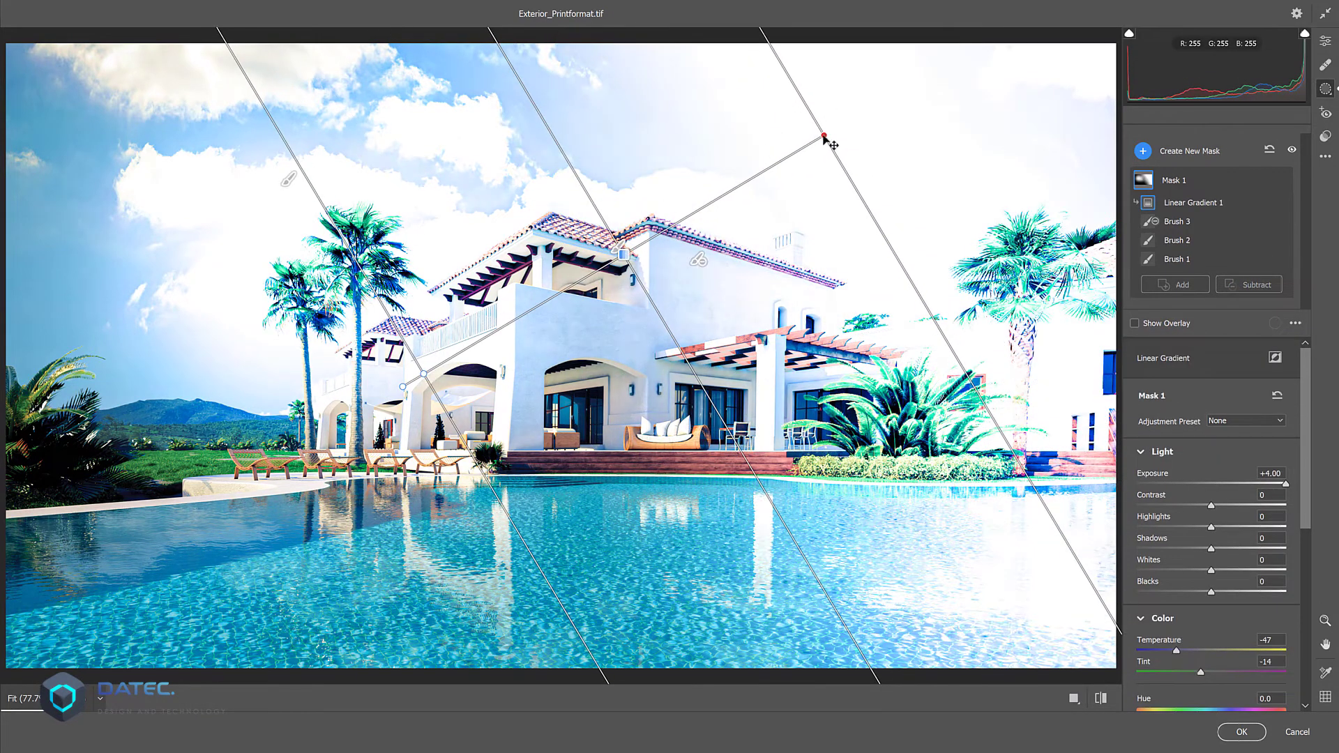
drag(824, 136, 743, 252)
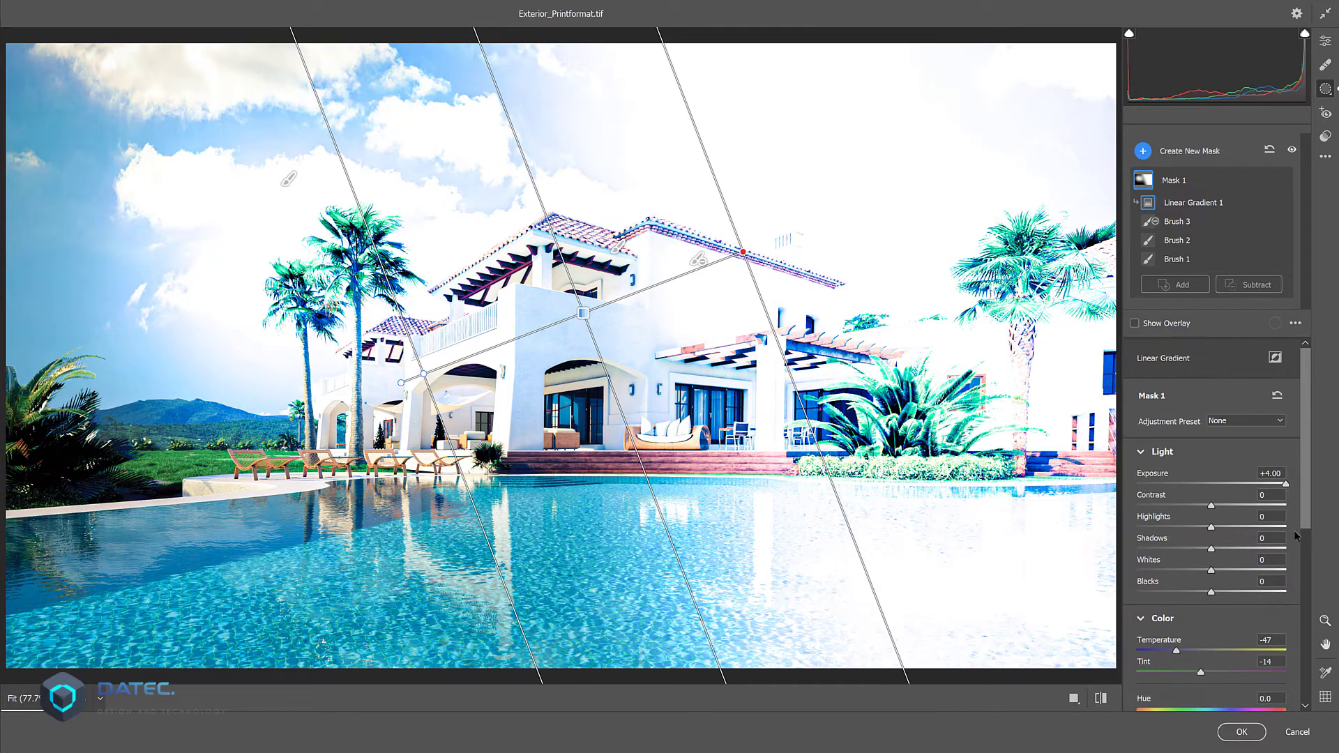
drag(1286, 486, 1226, 486)
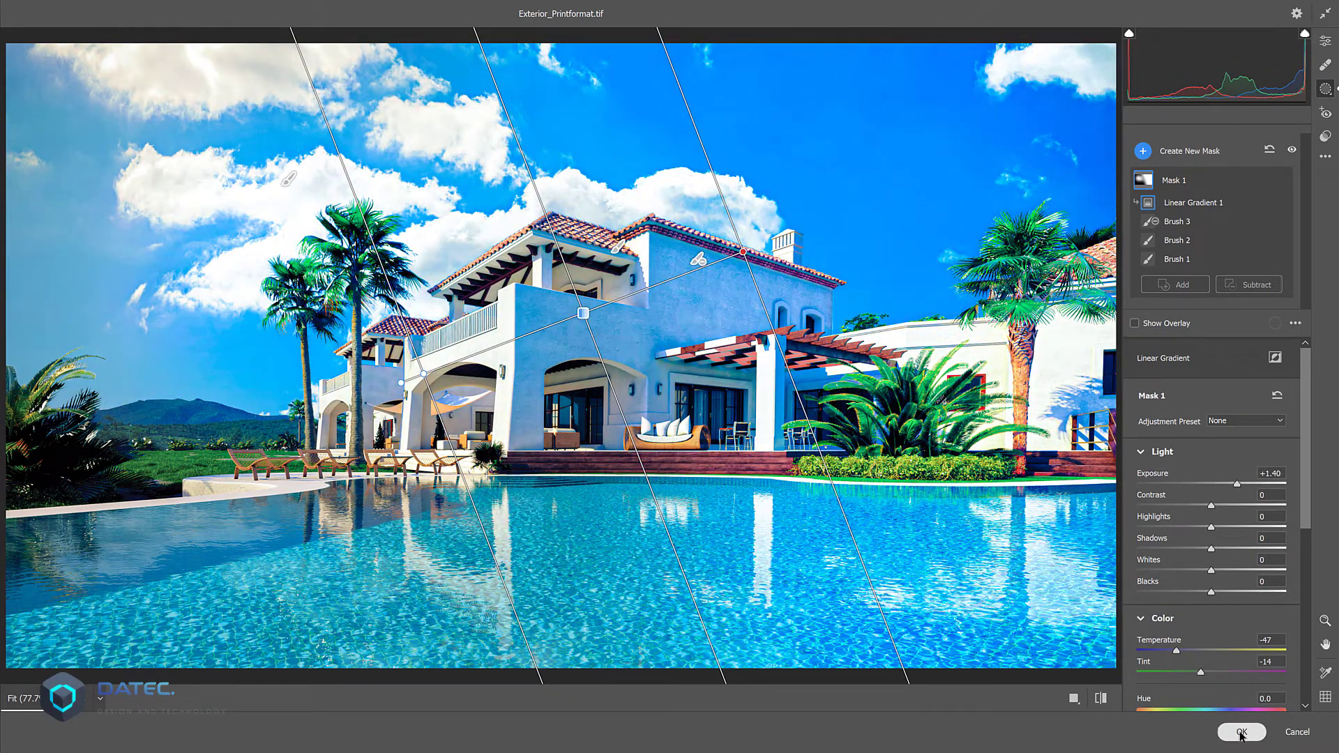